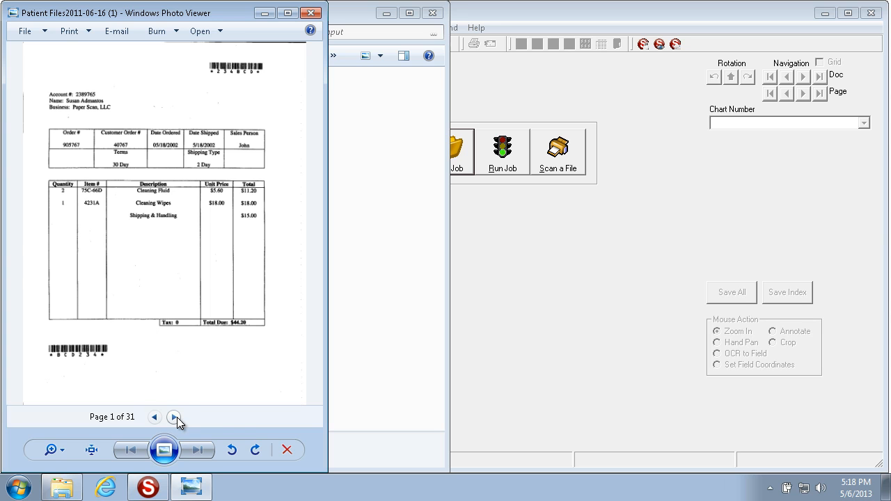
- Page through the scanned Patient Files TIF to compare its first two pages, and close the image
{"action": "left_click", "coordinate": [175, 417]}
{"action": "left_click", "coordinate": [155, 417]}
{"action": "left_click", "coordinate": [174, 417]}
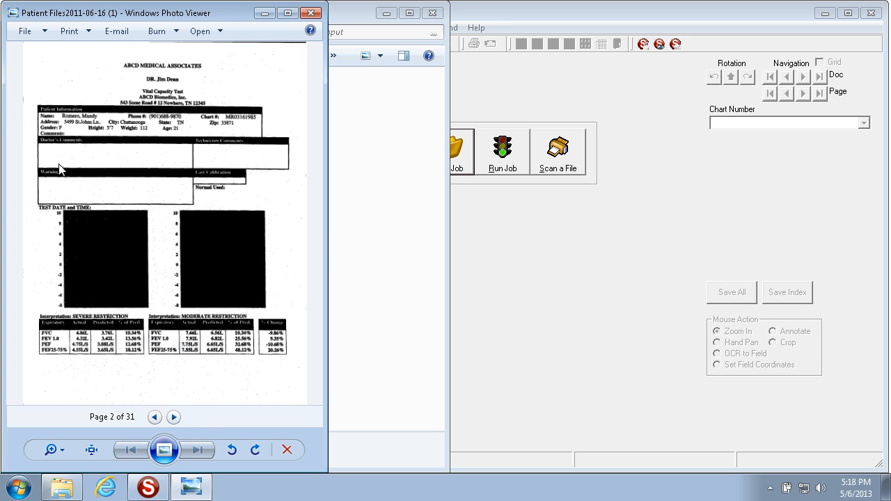
{"action": "left_click", "coordinate": [311, 17]}
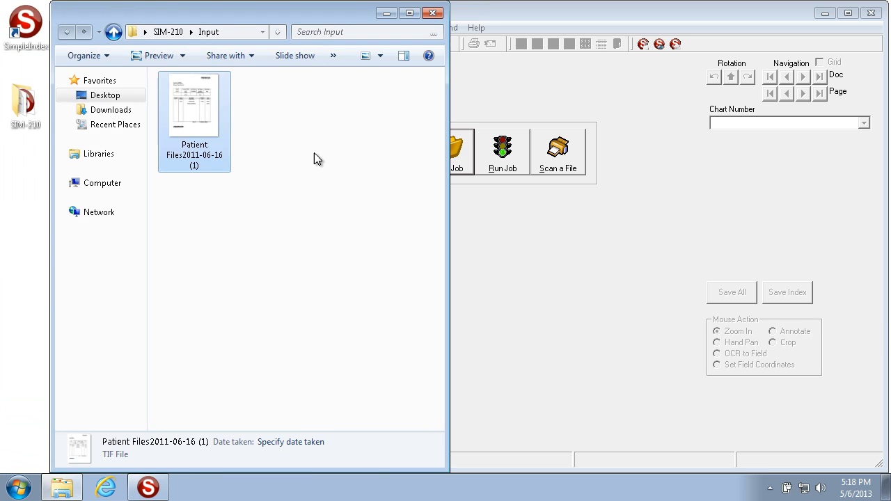
- Open SimpleIndex Database from the SIM-210 folder and examine the chart number, patient name and DOB columns of its Patient_Info table
{"action": "left_click", "coordinate": [113, 34]}
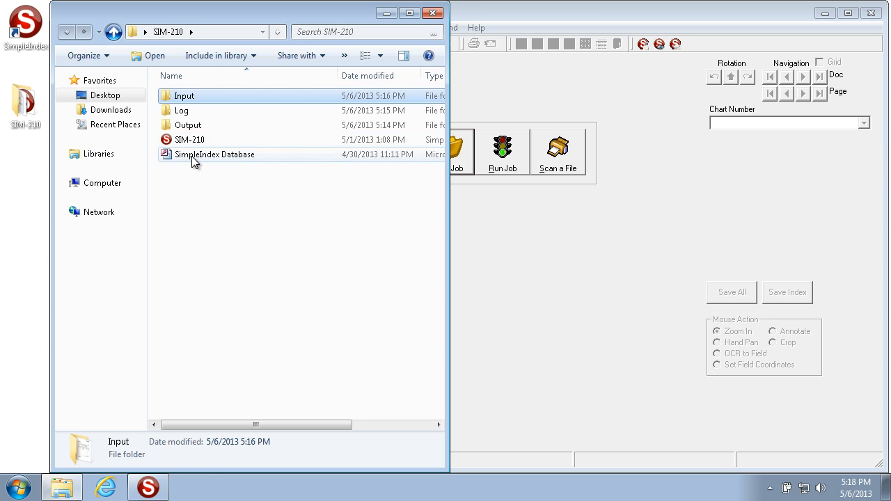
{"action": "double_click", "coordinate": [191, 156]}
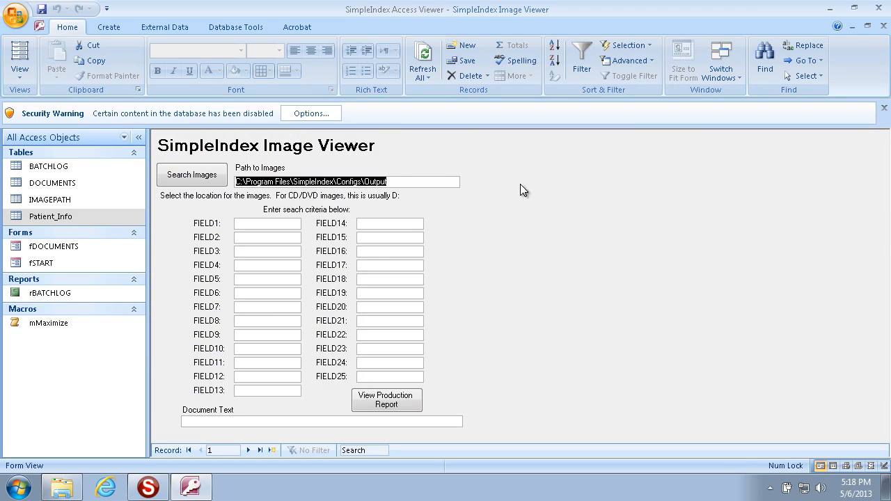
{"action": "double_click", "coordinate": [38, 216]}
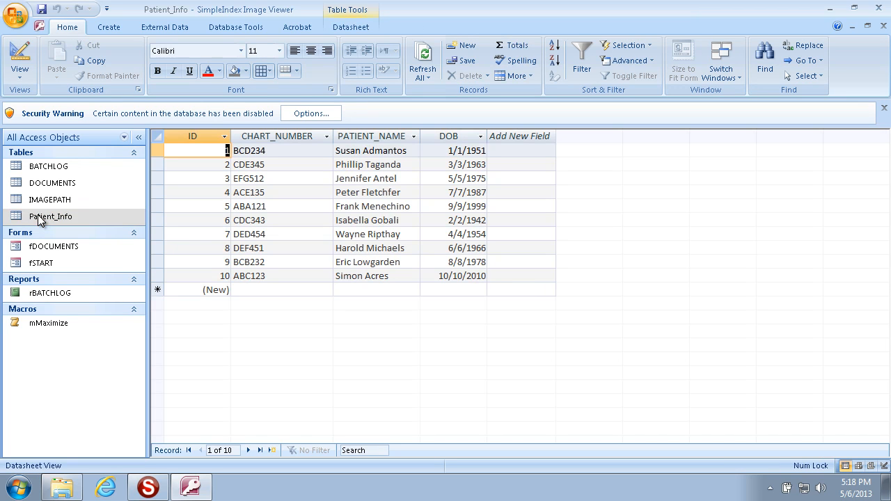
{"action": "left_click", "coordinate": [288, 138]}
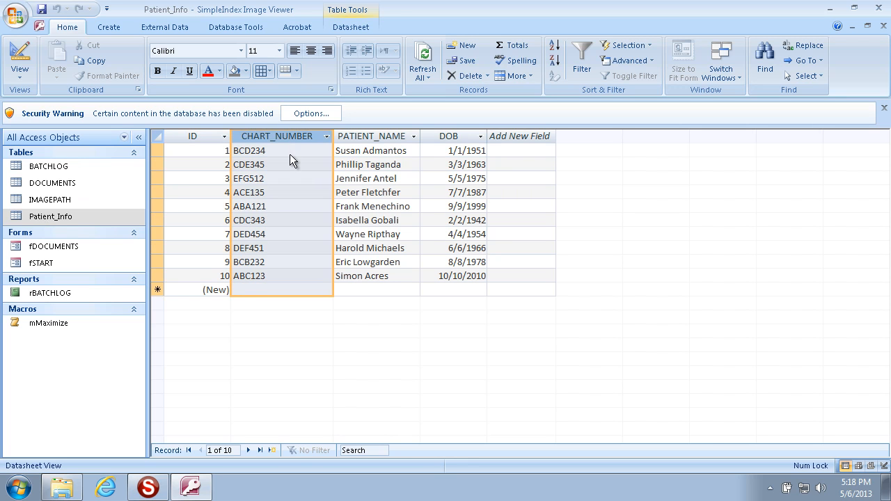
{"action": "left_click", "coordinate": [381, 153]}
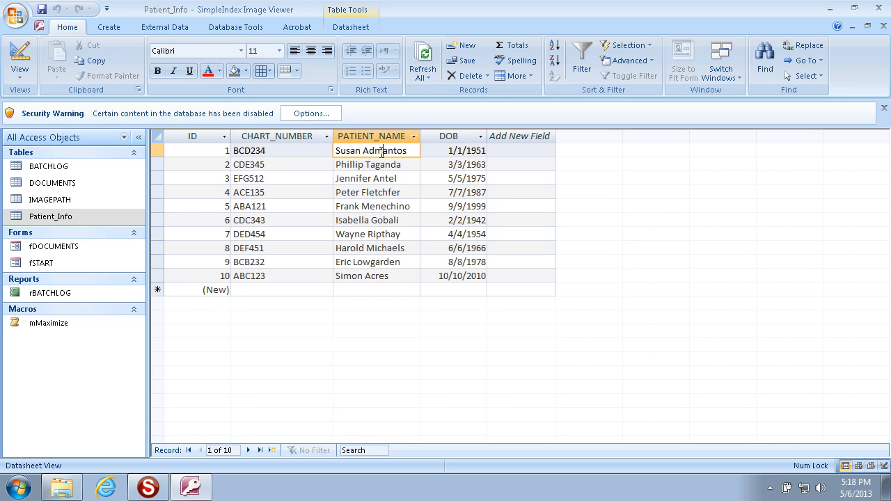
{"action": "left_click", "coordinate": [444, 157]}
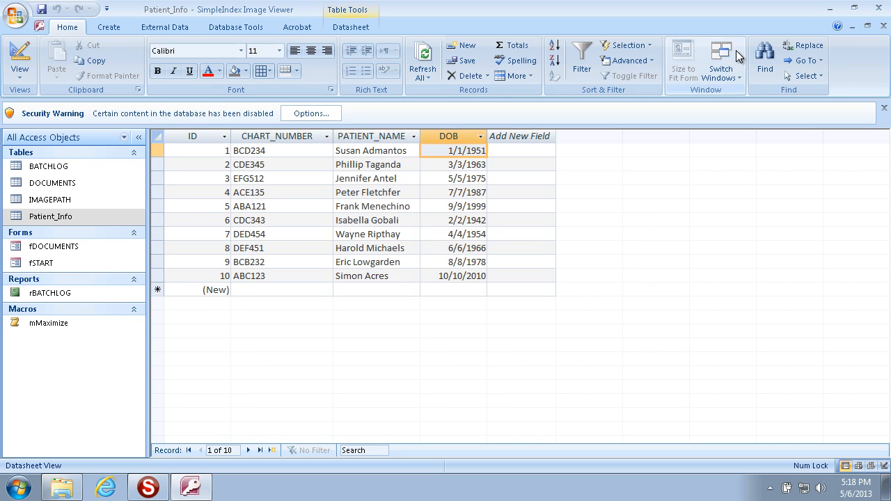
{"action": "left_click", "coordinate": [832, 11]}
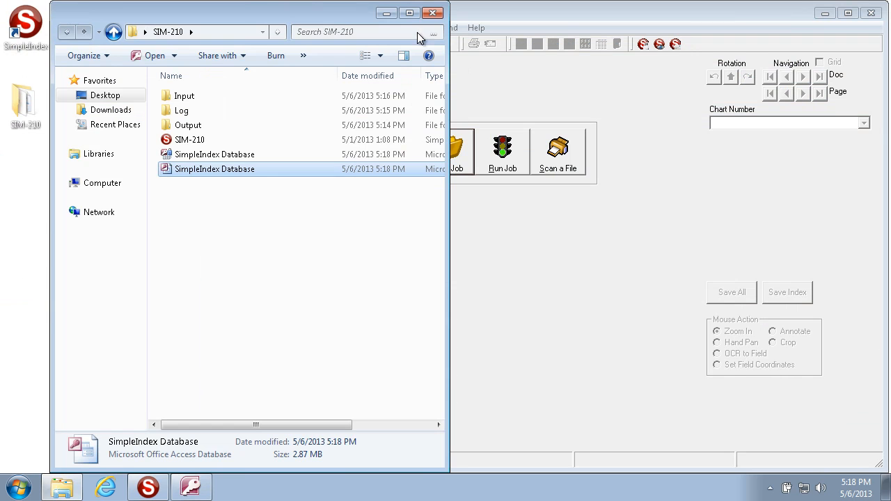
{"action": "left_click", "coordinate": [387, 10]}
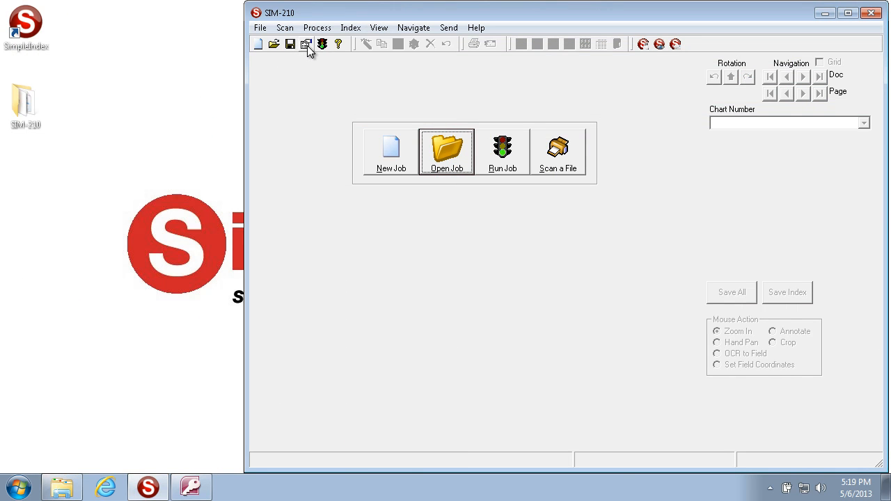
- Open the SIM-210 job options and review the Chart Number index field, its dictionary list source and the database settings
{"action": "left_click", "coordinate": [256, 28]}
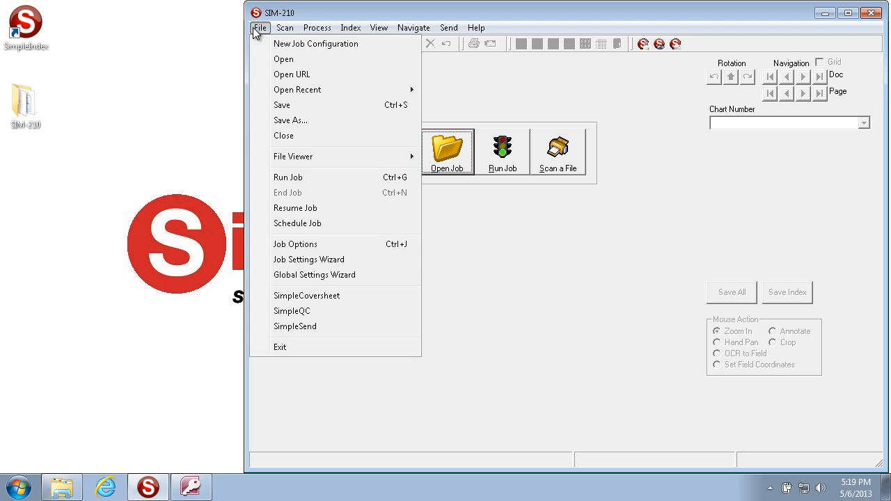
{"action": "left_click", "coordinate": [307, 250]}
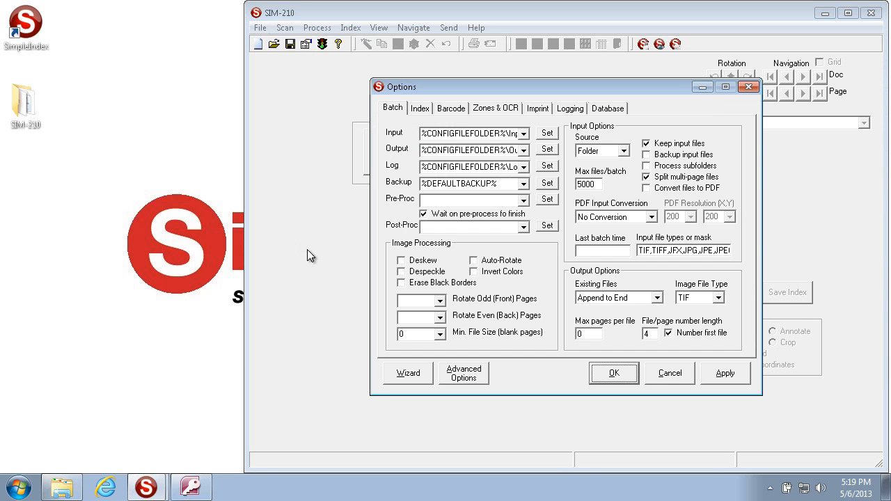
{"action": "left_click", "coordinate": [421, 109]}
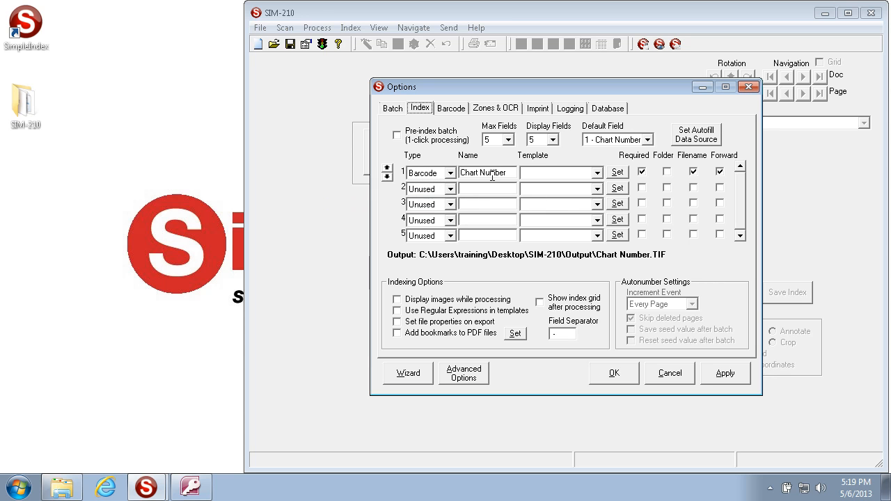
{"action": "left_click", "coordinate": [498, 109]}
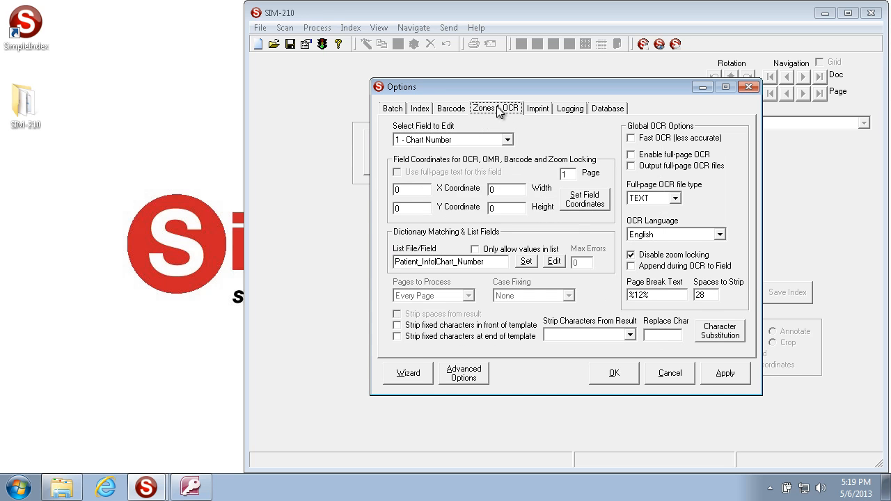
{"action": "left_click_drag", "start_coordinate": [496, 262], "coordinate": [341, 252]}
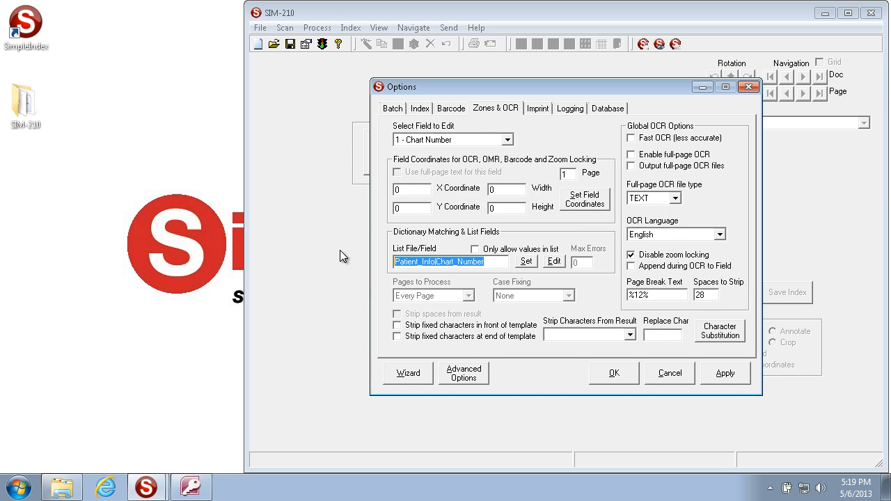
{"action": "left_click", "coordinate": [398, 262]}
{"action": "left_click_drag", "start_coordinate": [397, 262], "coordinate": [436, 262]}
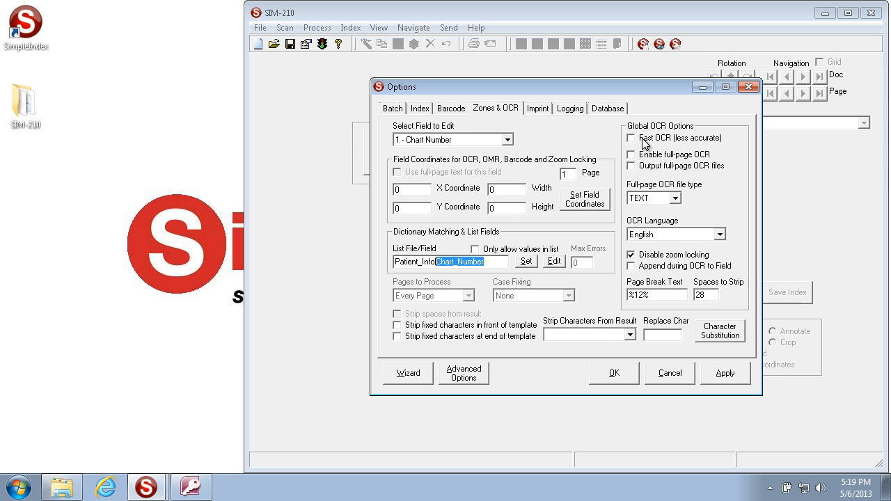
{"action": "left_click", "coordinate": [618, 110]}
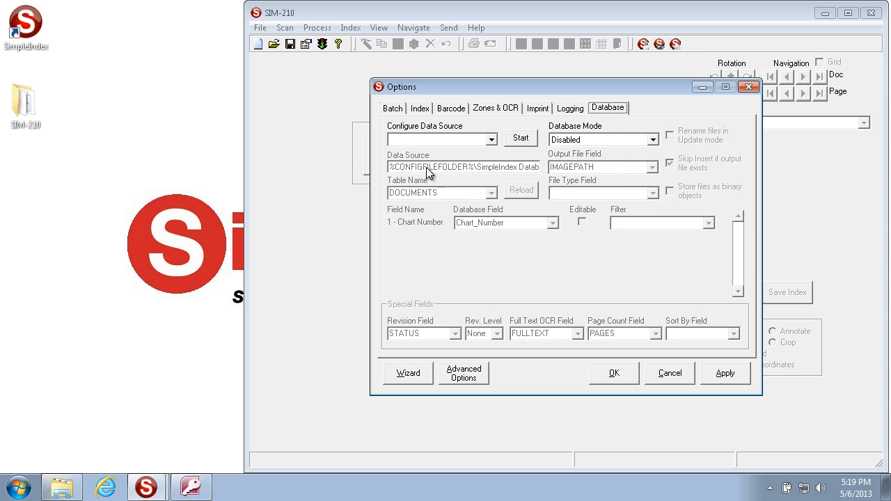
- Set the index autofill match data source to SimpleIndex Database in the SIM-210 folder, using a relative path with default folder keywords
{"action": "left_click", "coordinate": [426, 109]}
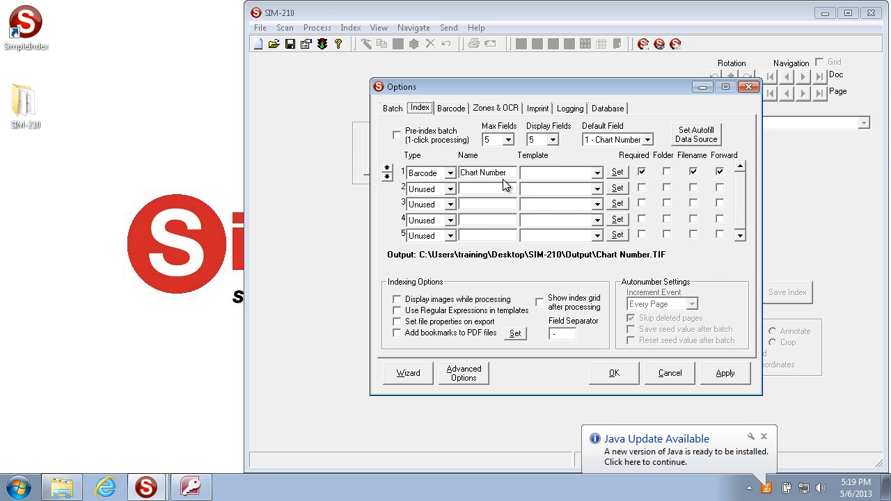
{"action": "left_click", "coordinate": [763, 437]}
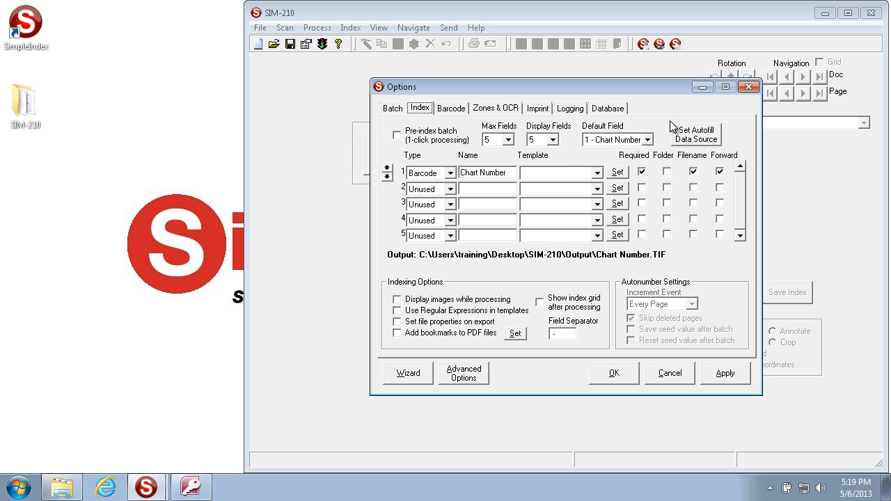
{"action": "left_click", "coordinate": [707, 140]}
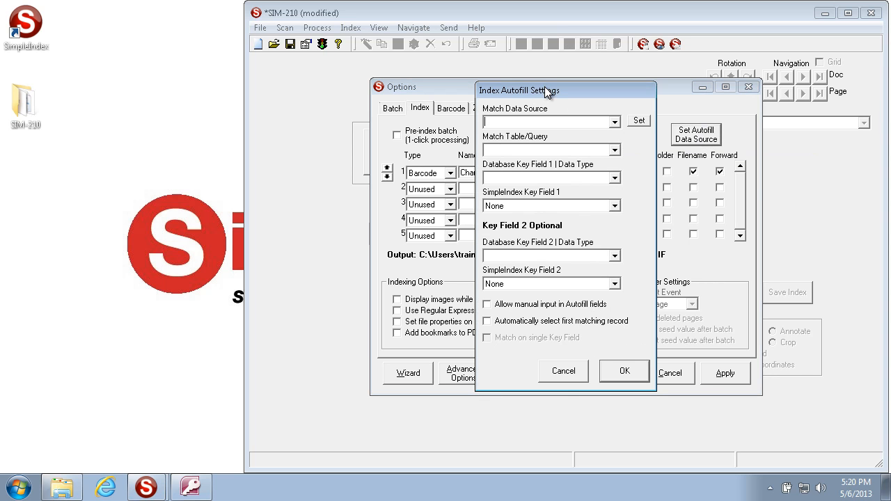
{"action": "left_click_drag", "start_coordinate": [432, 85], "coordinate": [249, 84]}
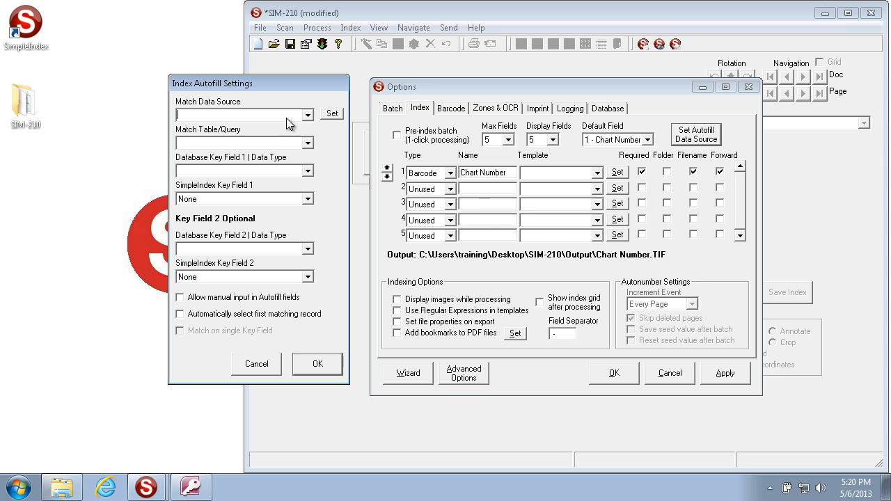
{"action": "left_click", "coordinate": [330, 115]}
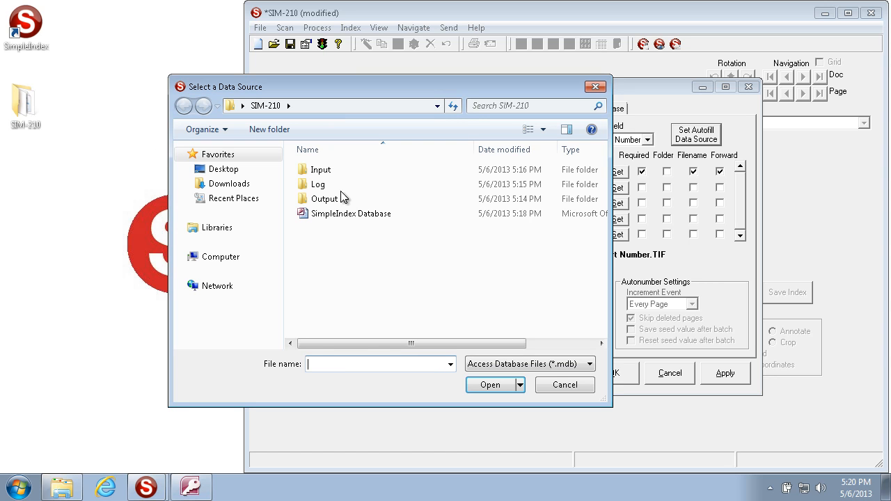
{"action": "left_click", "coordinate": [346, 214]}
{"action": "left_click", "coordinate": [478, 386]}
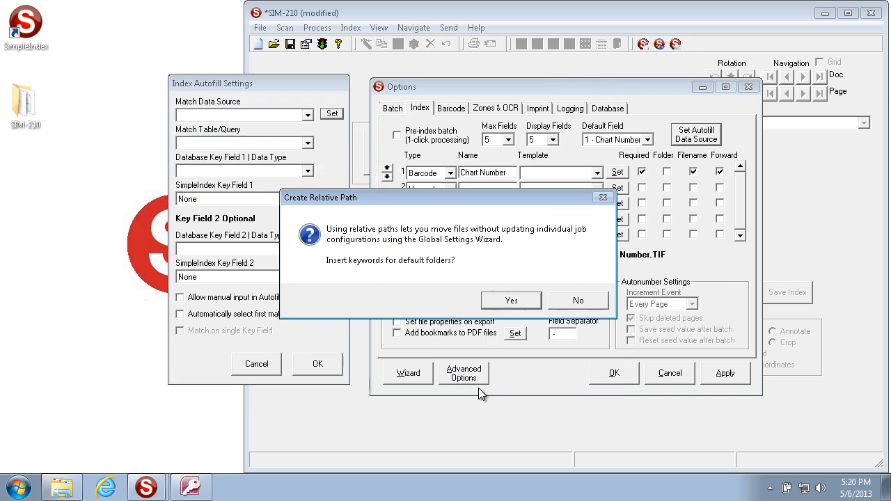
{"action": "left_click", "coordinate": [510, 302]}
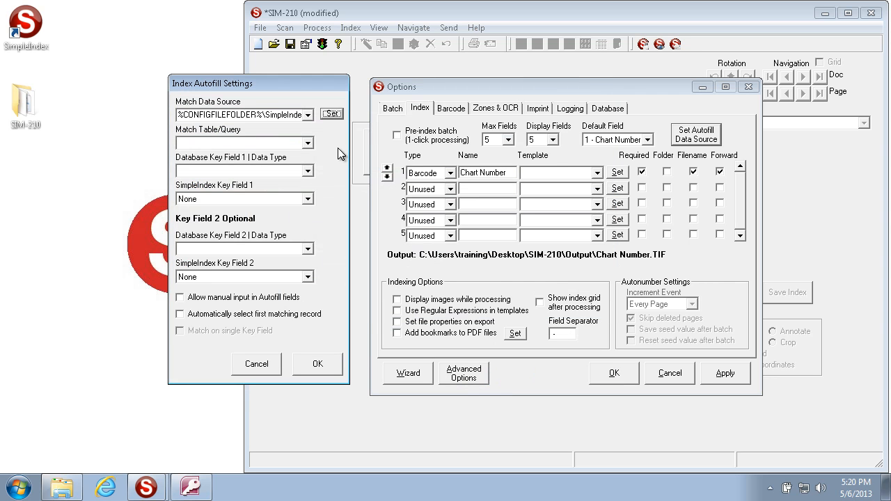
{"action": "left_click", "coordinate": [312, 118]}
{"action": "left_click", "coordinate": [312, 117]}
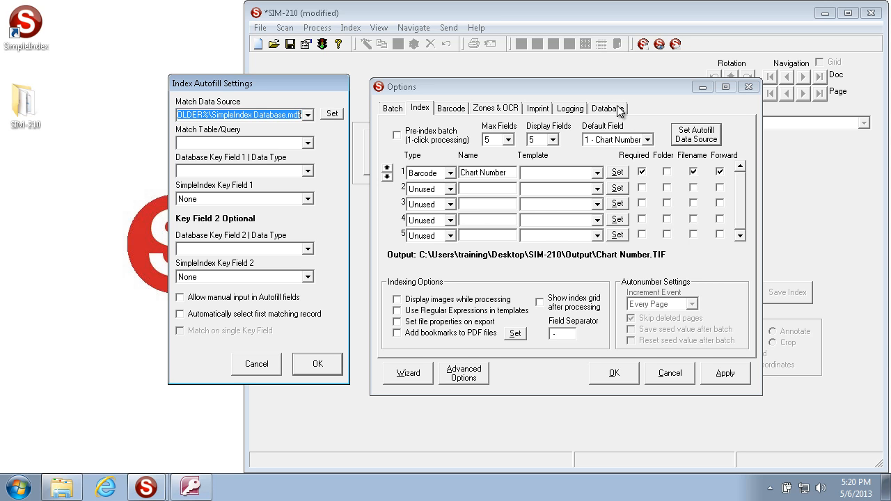
- Check the table name in the Access database and set the autofill match table to Patient_Info
{"action": "left_click", "coordinate": [308, 144]}
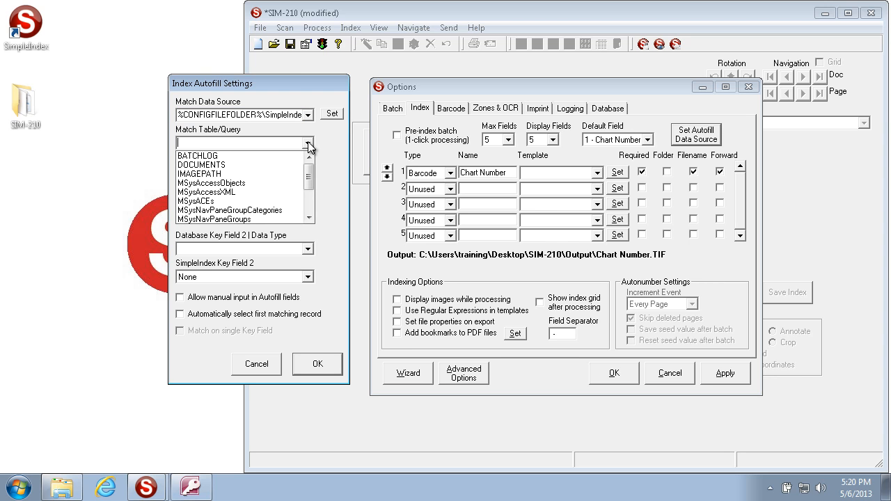
{"action": "left_click_drag", "start_coordinate": [310, 186], "coordinate": [310, 205]}
{"action": "left_click", "coordinate": [191, 487]}
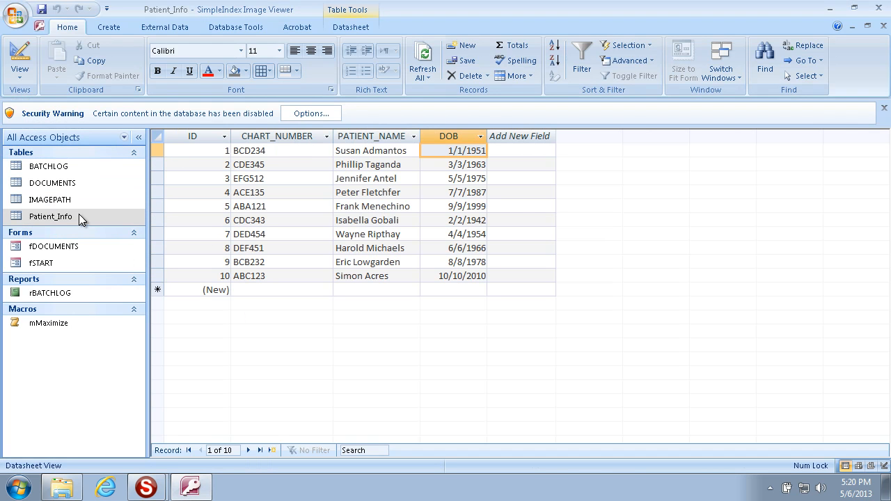
{"action": "left_click", "coordinate": [831, 8]}
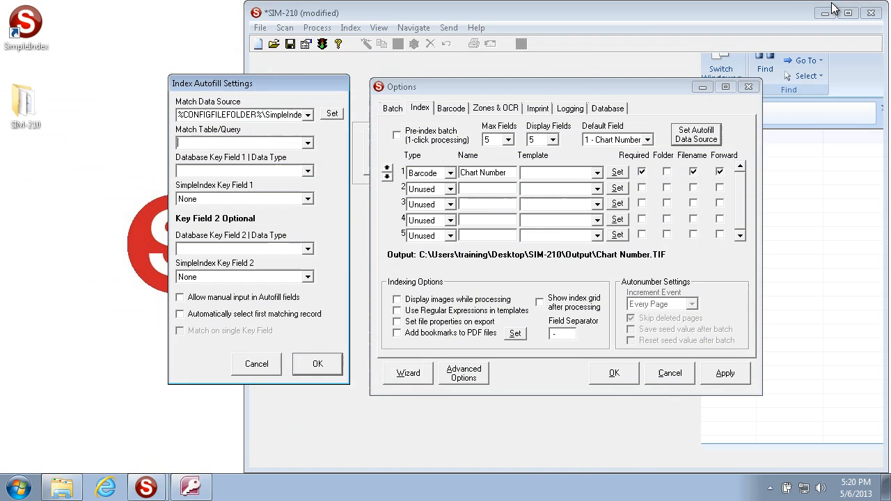
{"action": "left_click", "coordinate": [308, 144]}
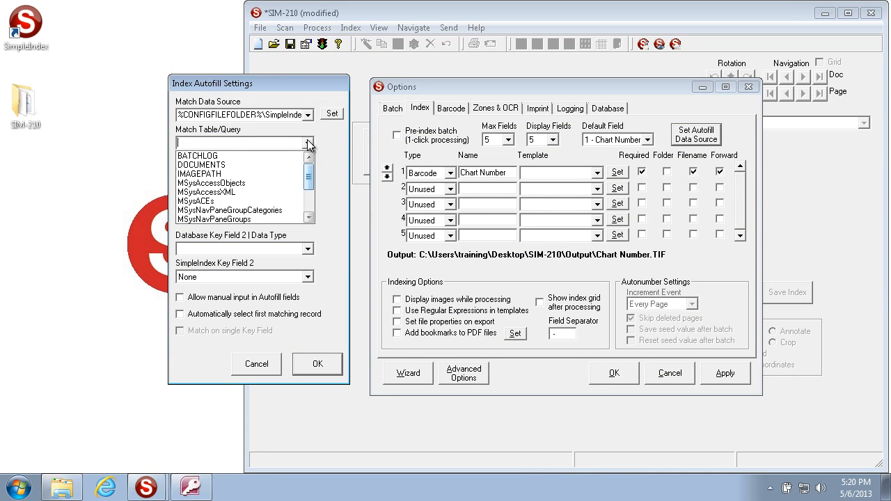
{"action": "scroll", "coordinate": [244, 198], "scroll_direction": "down", "scroll_amount": 2}
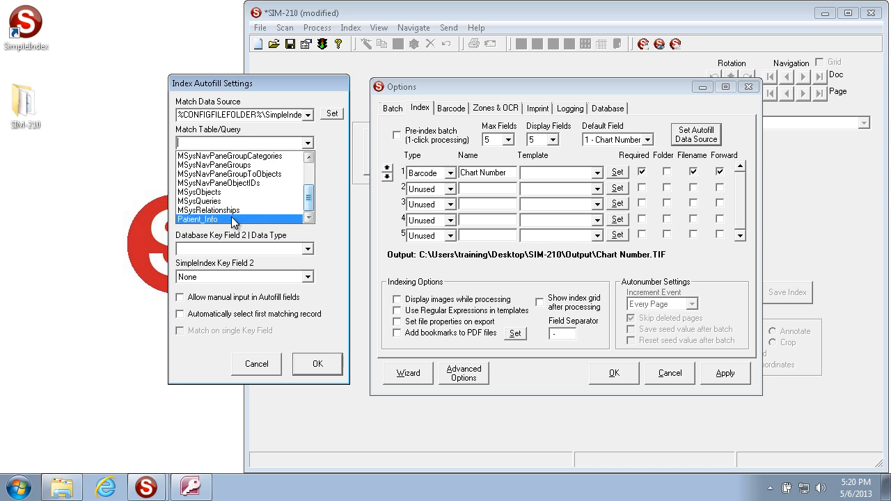
{"action": "left_click", "coordinate": [233, 219]}
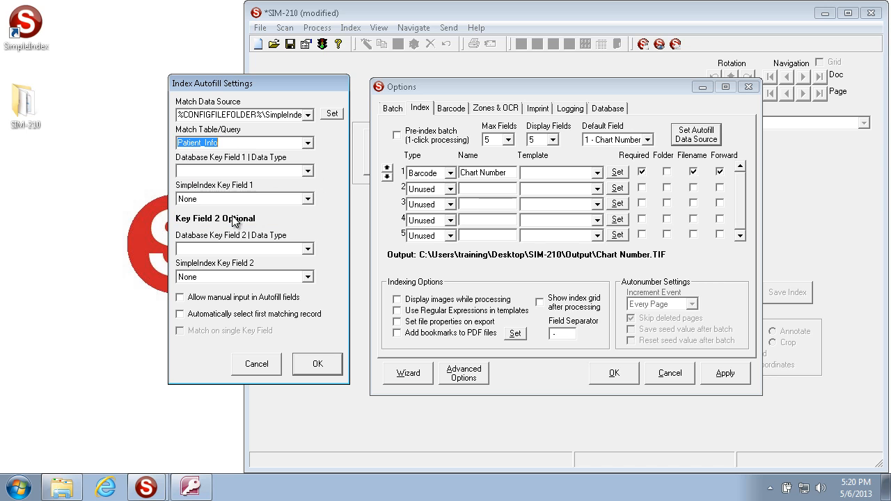
- Check the Patient_Info columns in Access and set autofill Database Key Field 1 to CHART_NUMBER | String
{"action": "left_click", "coordinate": [309, 172]}
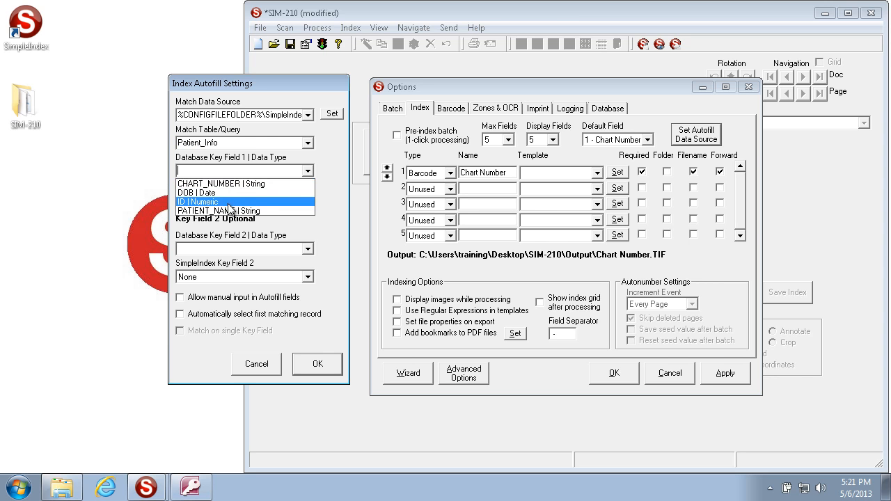
{"action": "left_click", "coordinate": [190, 487]}
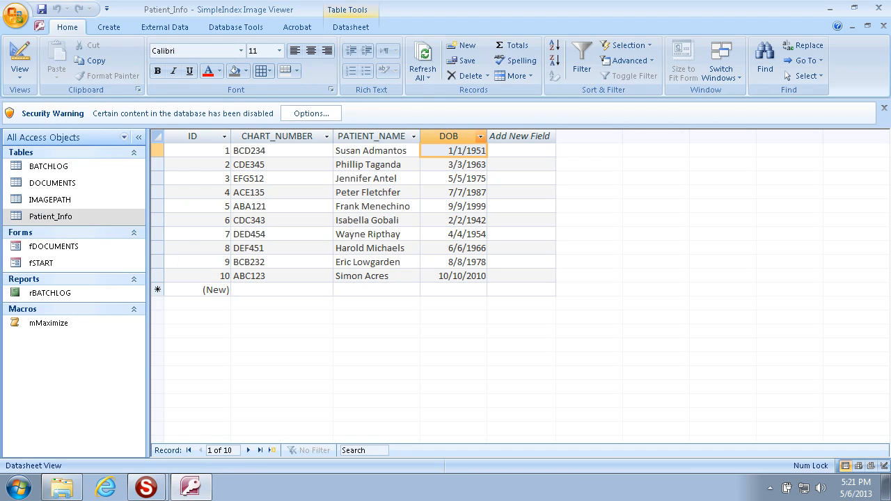
{"action": "left_click", "coordinate": [830, 9]}
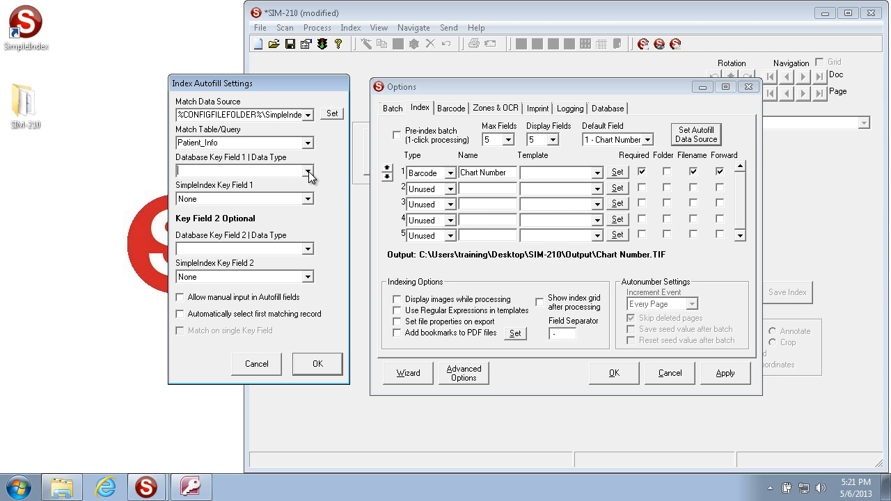
{"action": "left_click", "coordinate": [309, 171]}
{"action": "left_click", "coordinate": [285, 186]}
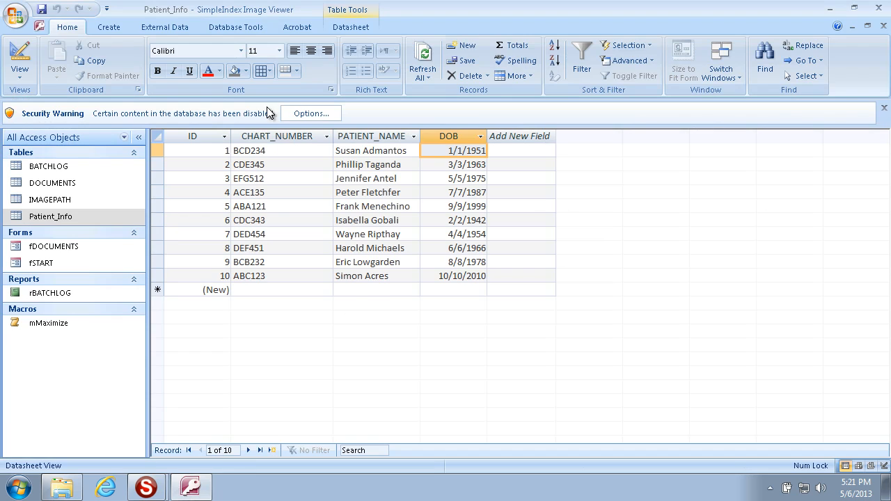
- Set autofill SimpleIndex Key Field 1 to 1 - Chart Number and accept the index autofill settings
{"action": "left_click", "coordinate": [829, 8]}
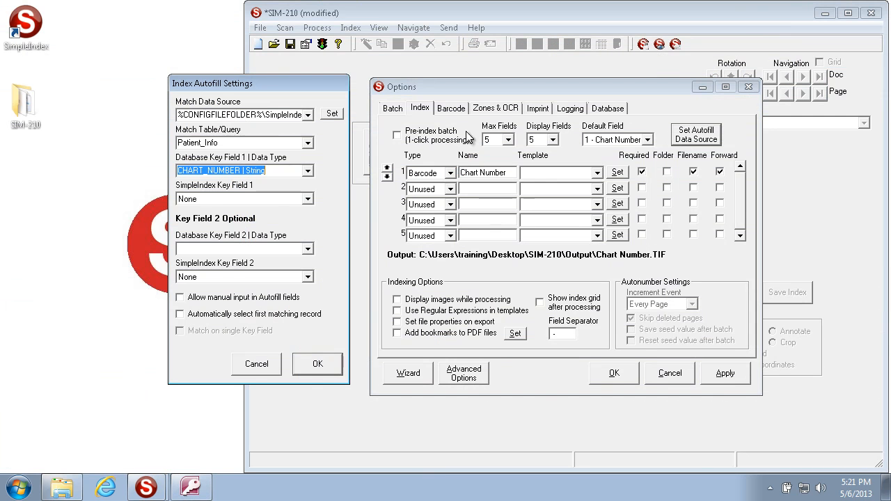
{"action": "left_click", "coordinate": [309, 199]}
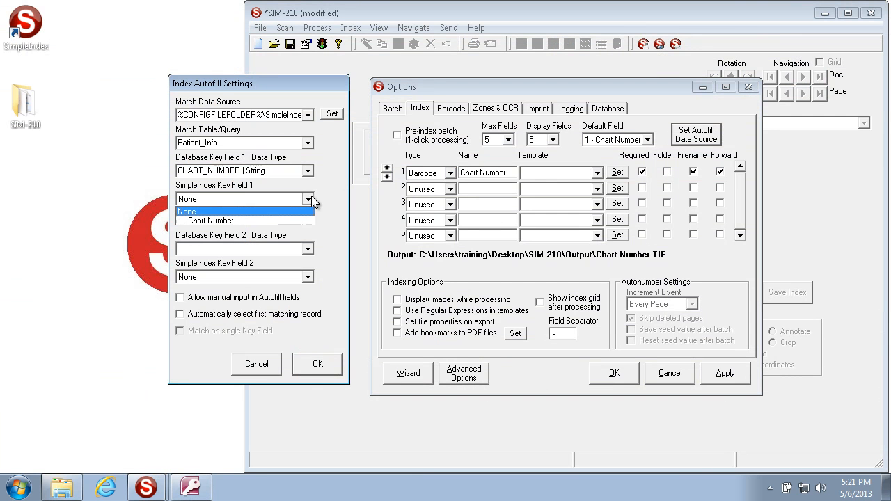
{"action": "left_click", "coordinate": [233, 220]}
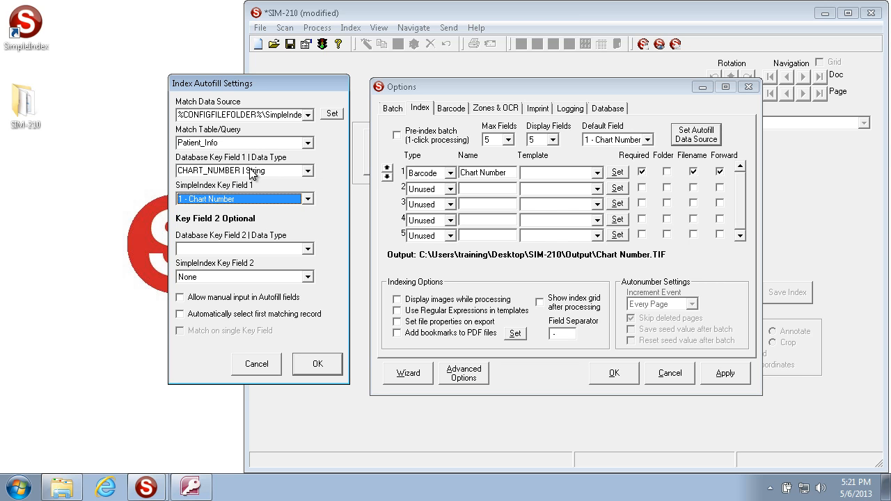
{"action": "left_click", "coordinate": [308, 367]}
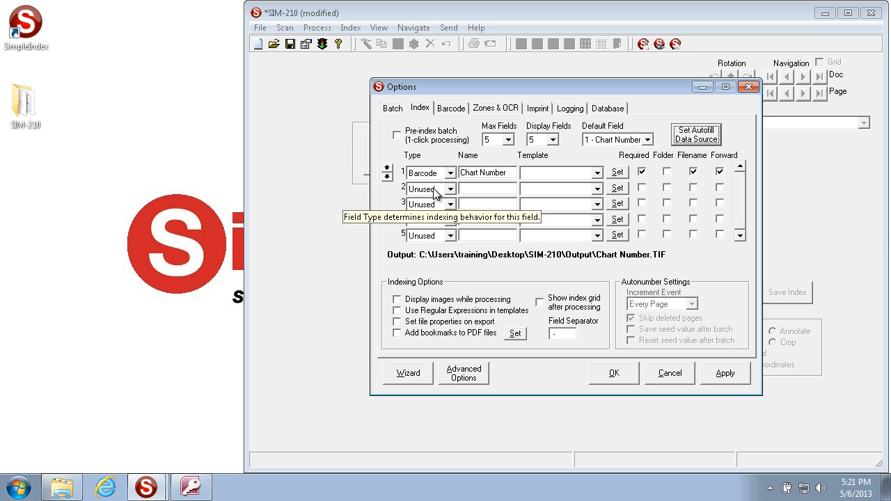
- Check the Patient_Info columns in Access and set the types of index fields 2 and 3 to Autofill
{"action": "left_click", "coordinate": [190, 487]}
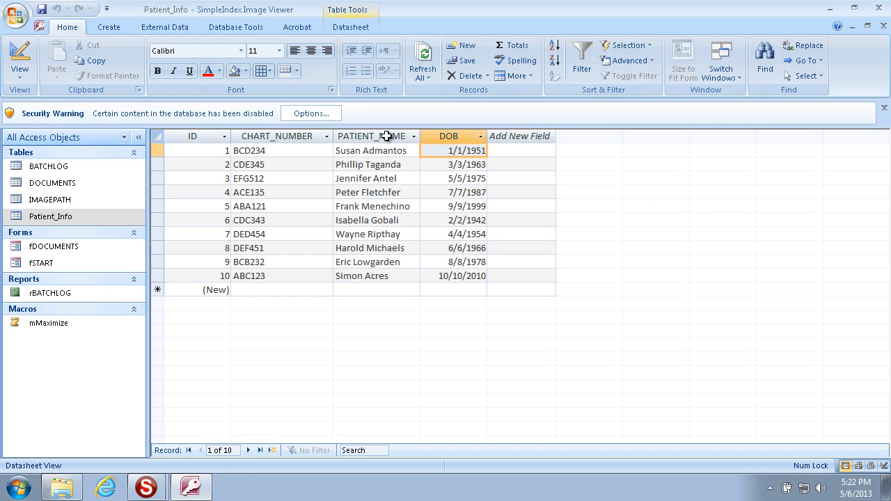
{"action": "left_click", "coordinate": [828, 8]}
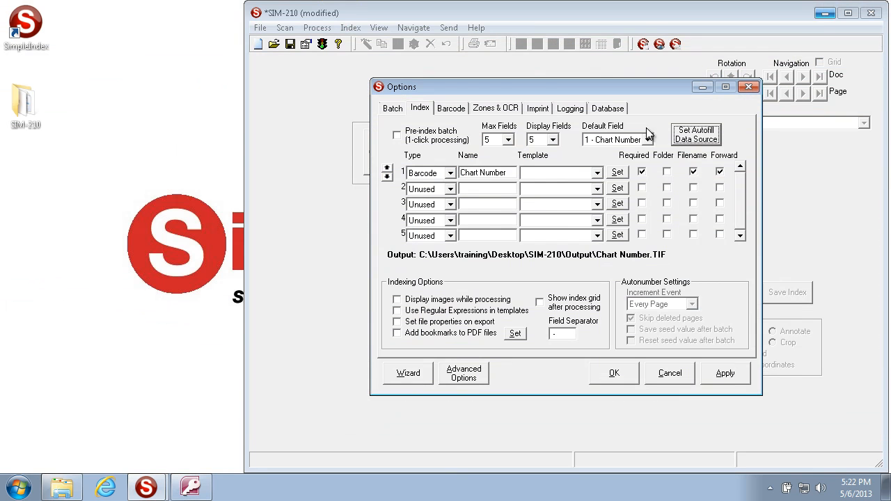
{"action": "left_click", "coordinate": [450, 190]}
{"action": "scroll", "coordinate": [442, 208], "scroll_direction": "up", "scroll_amount": 2}
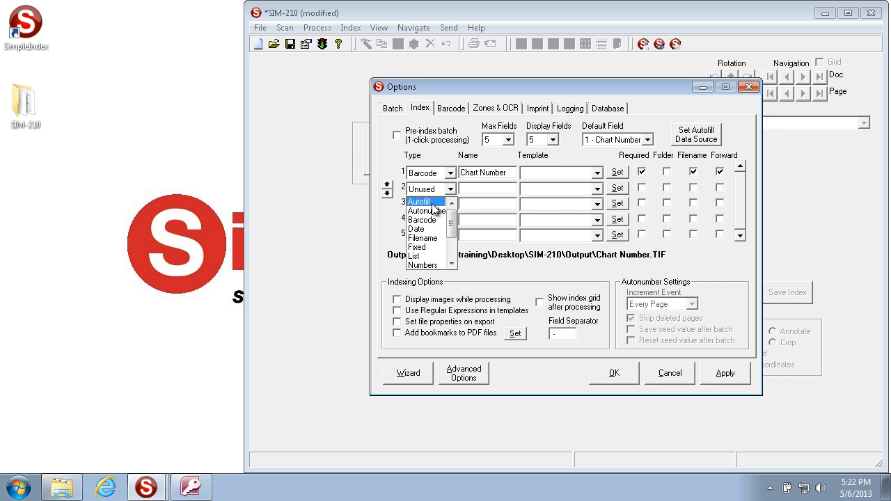
{"action": "left_click", "coordinate": [432, 202]}
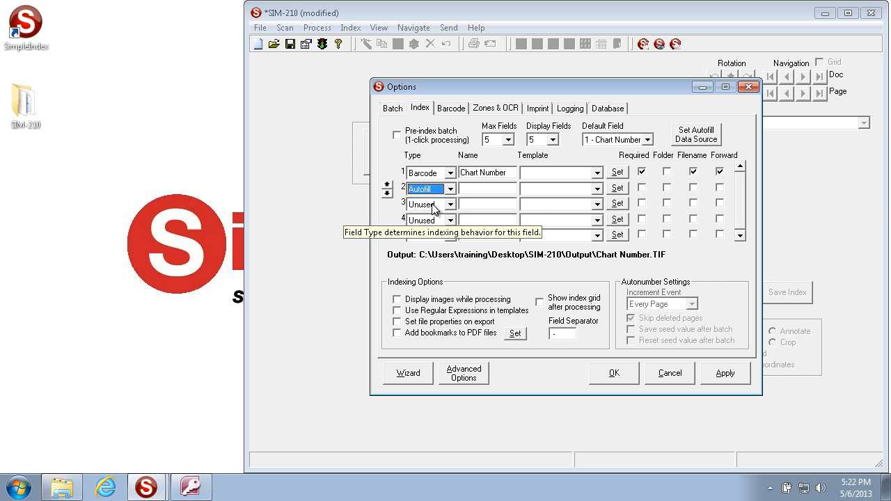
{"action": "left_click", "coordinate": [433, 206]}
{"action": "scroll", "coordinate": [430, 237], "scroll_direction": "up", "scroll_amount": 2}
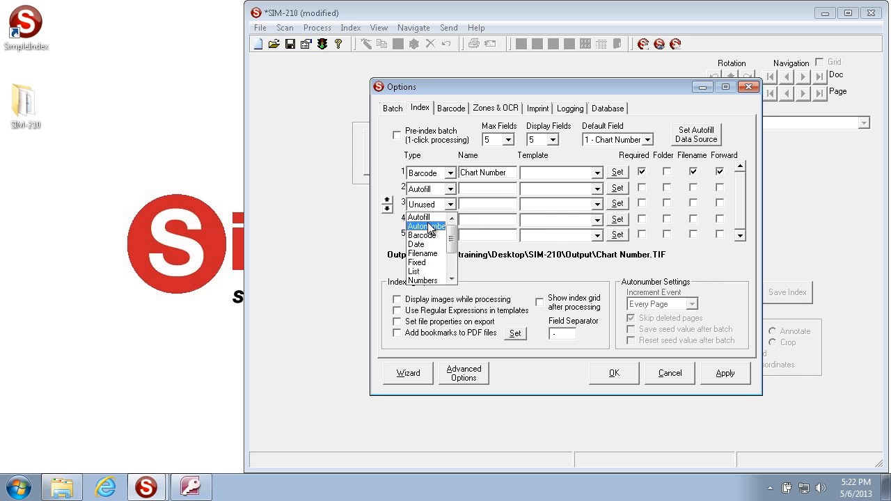
{"action": "left_click", "coordinate": [424, 218]}
- Name index field 2 Patient Name and index field 3 Date of Birth
{"action": "left_click", "coordinate": [488, 188]}
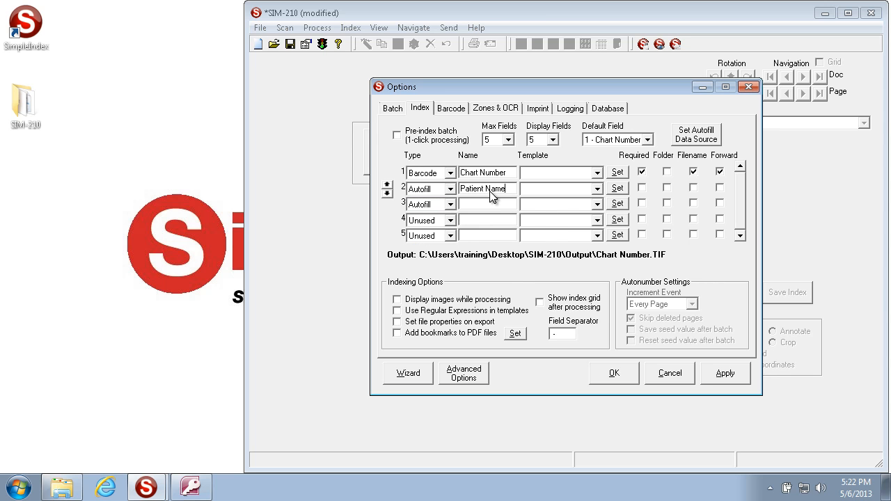
{"action": "left_click", "coordinate": [486, 202]}
{"action": "type", "text": "Date of Birth"}
- Check the column names in Access and set the templates to PATIENT_NAME for Patient Name and DOB for Date of Birth
{"action": "left_click", "coordinate": [556, 192]}
{"action": "left_click", "coordinate": [190, 487]}
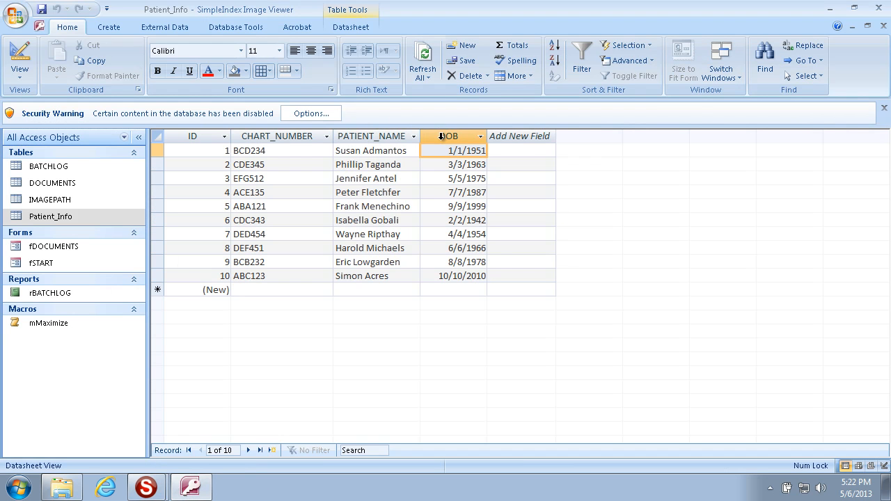
{"action": "left_click", "coordinate": [830, 10]}
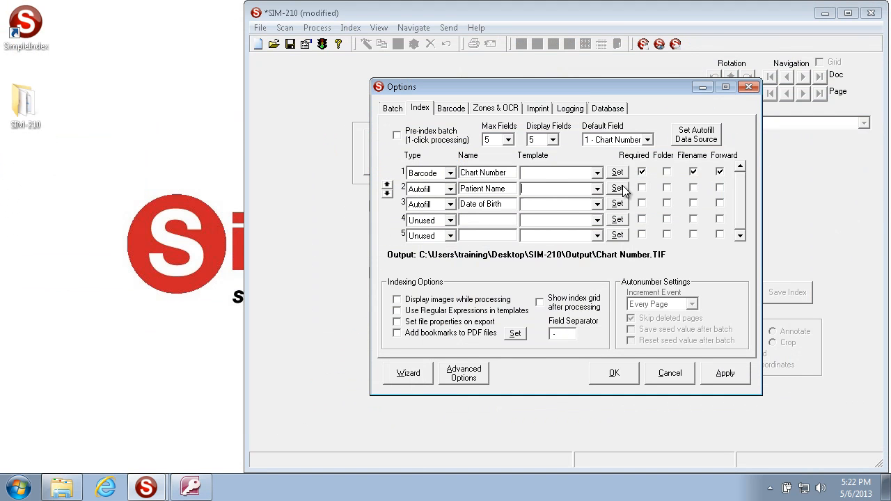
{"action": "left_click", "coordinate": [596, 188]}
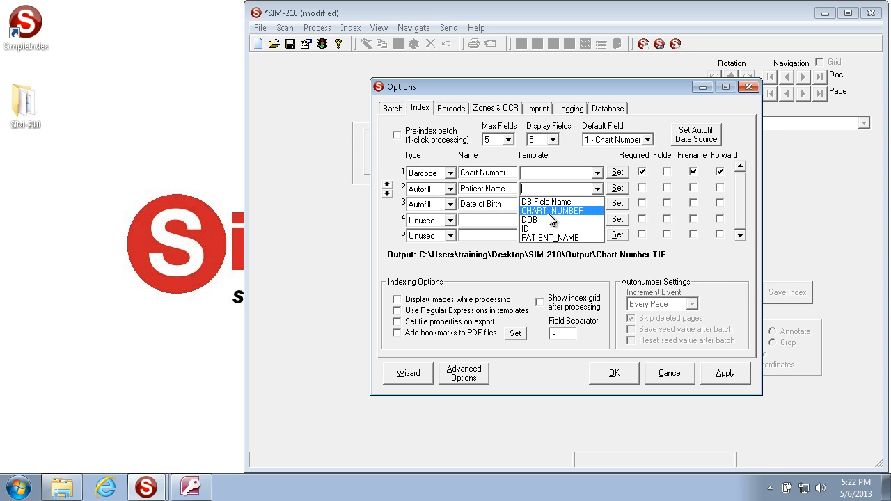
{"action": "left_click", "coordinate": [561, 237]}
{"action": "left_click", "coordinate": [596, 205]}
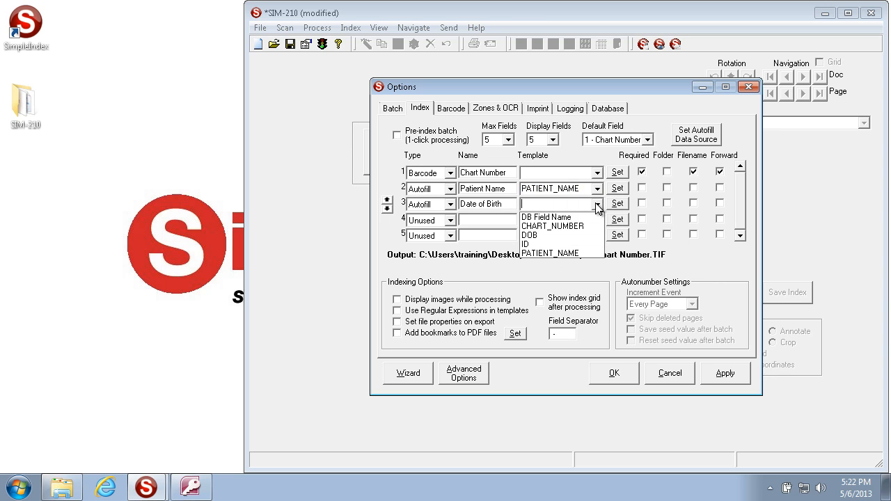
{"action": "left_click", "coordinate": [561, 235]}
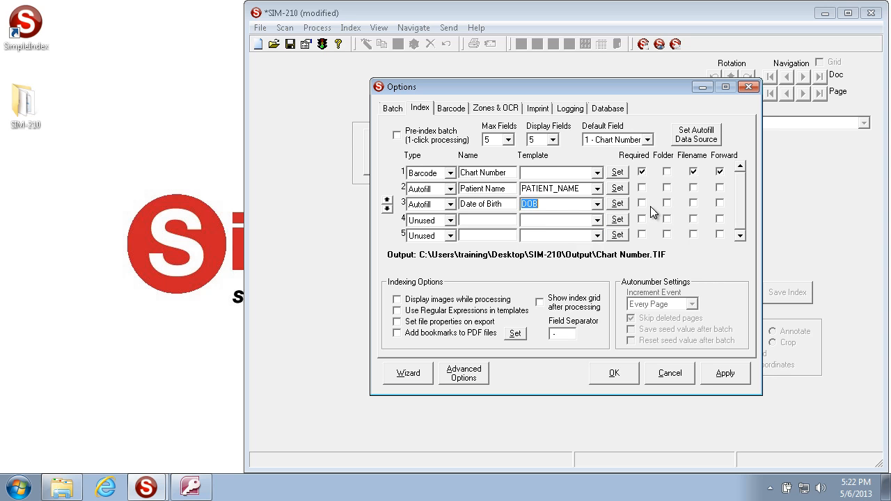
- Enable the Required, Filename and Forward options for the Patient Name and Date of Birth index fields
{"action": "left_click", "coordinate": [692, 188]}
{"action": "left_click", "coordinate": [693, 203]}
{"action": "left_click", "coordinate": [720, 187]}
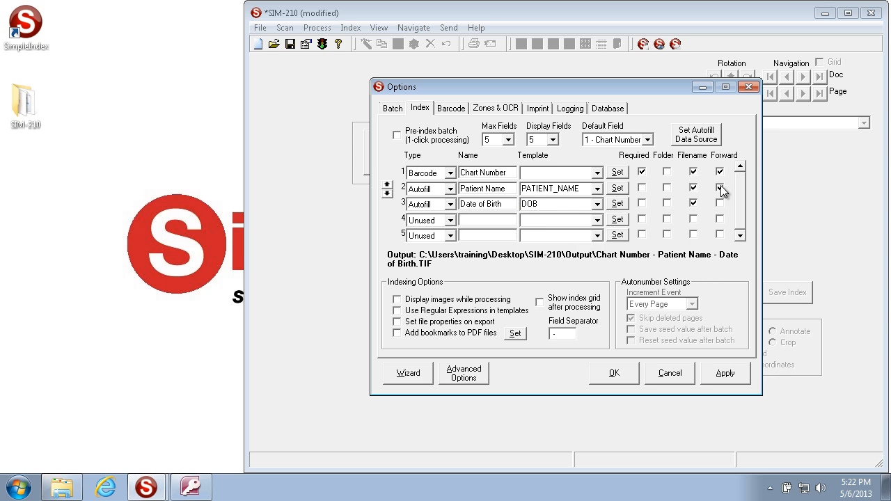
{"action": "left_click", "coordinate": [641, 188]}
{"action": "left_click", "coordinate": [641, 203]}
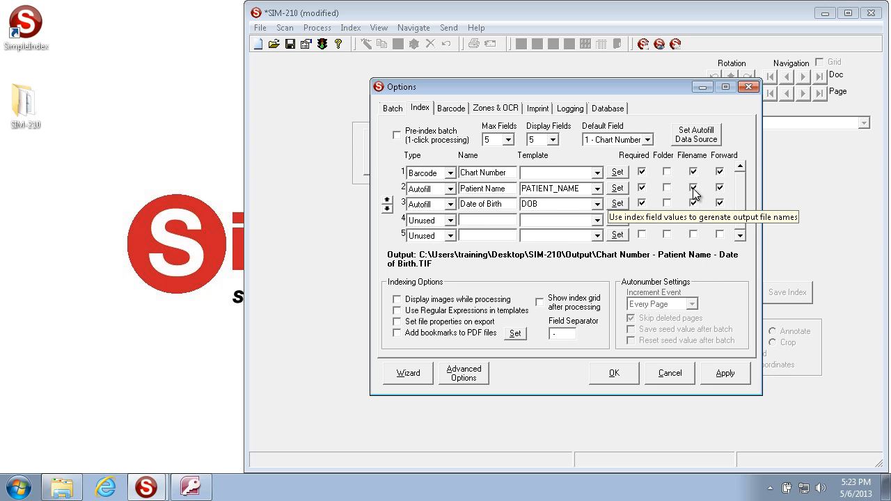
- Apply the option changes, close the job options and save the SIM-210 job
{"action": "left_click", "coordinate": [721, 373]}
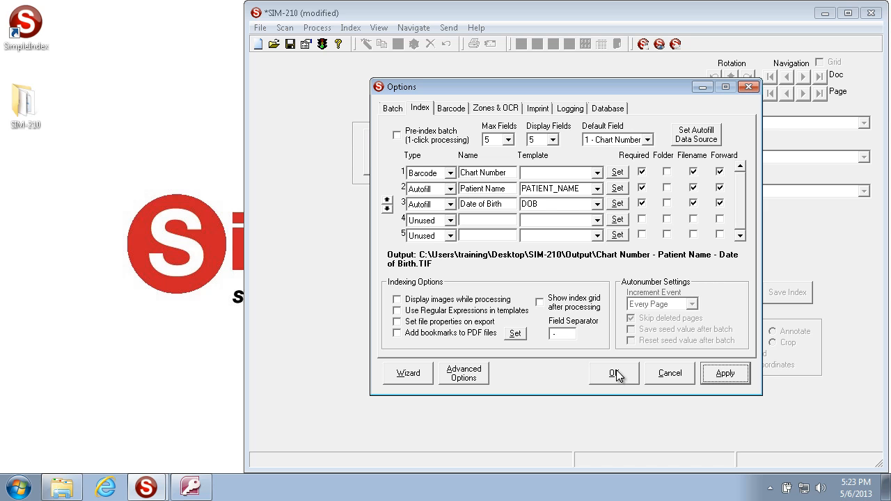
{"action": "left_click", "coordinate": [616, 374]}
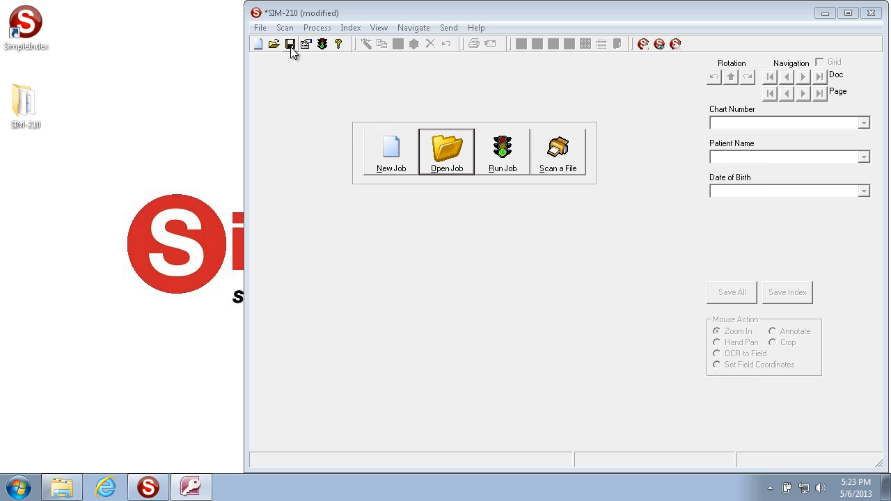
{"action": "left_click", "coordinate": [291, 46]}
{"action": "left_click", "coordinate": [574, 312]}
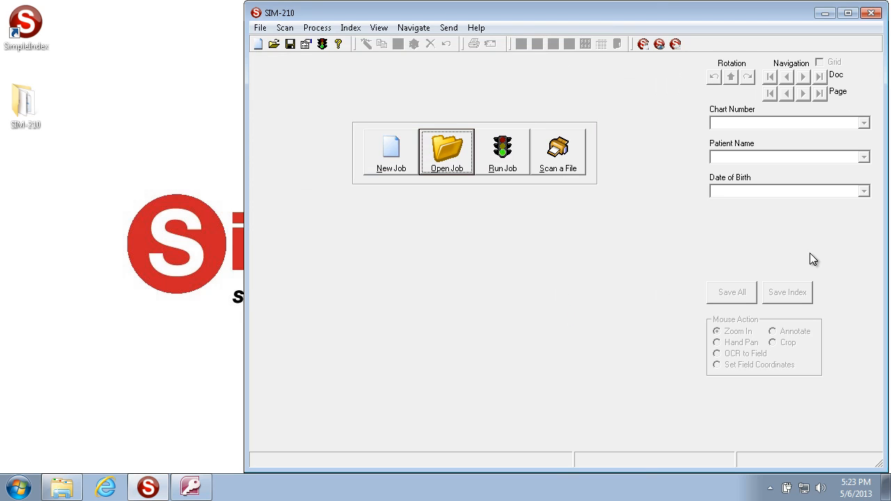
- Run the SIM-210 job and check the first document's Chart Number against the barcode at the foot of its page
{"action": "left_click", "coordinate": [509, 159]}
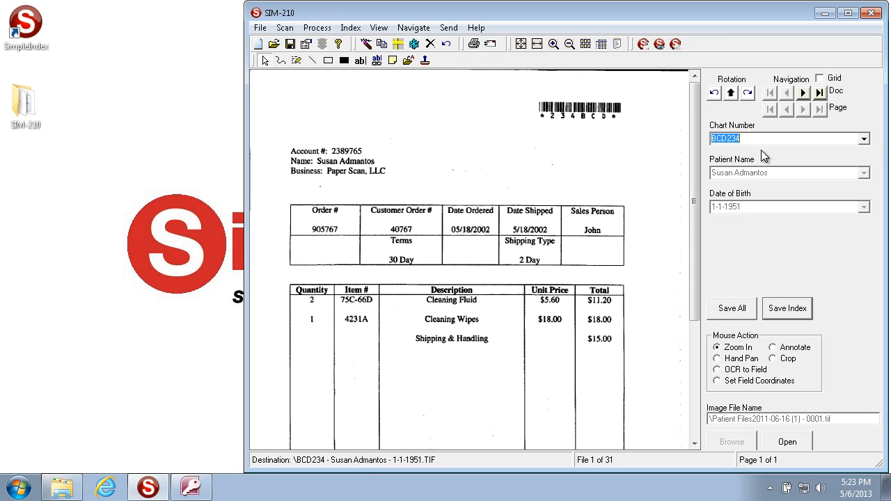
{"action": "left_click", "coordinate": [777, 141]}
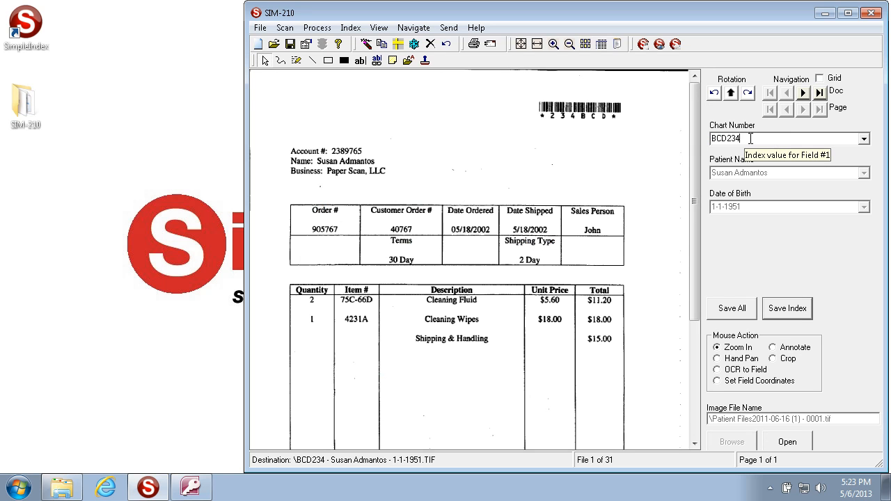
{"action": "left_click_drag", "start_coordinate": [693, 171], "coordinate": [696, 269]}
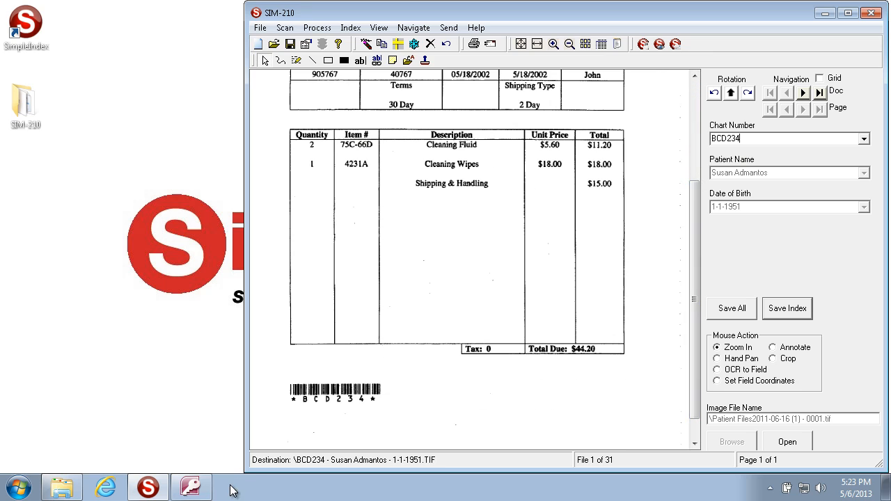
- Compare the first document's autofilled patient name and date of birth with its BCD234 record in the Access Patient_Info table
{"action": "left_click", "coordinate": [198, 487]}
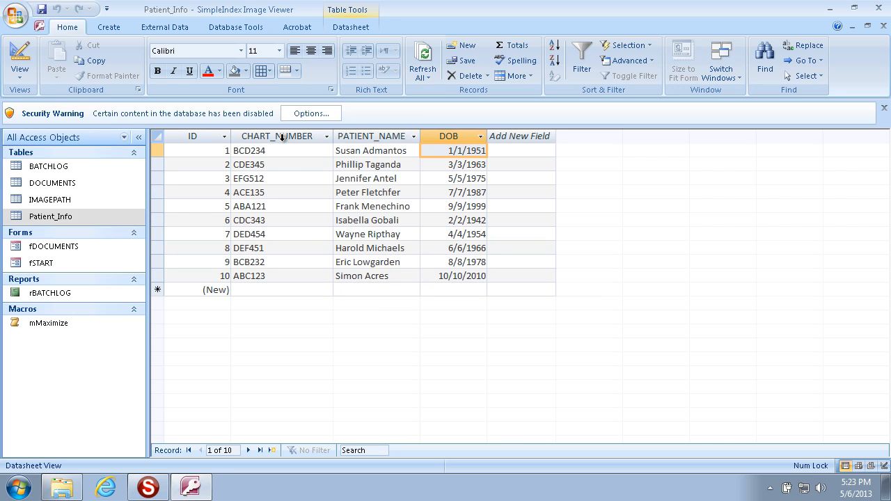
{"action": "left_click", "coordinate": [829, 8]}
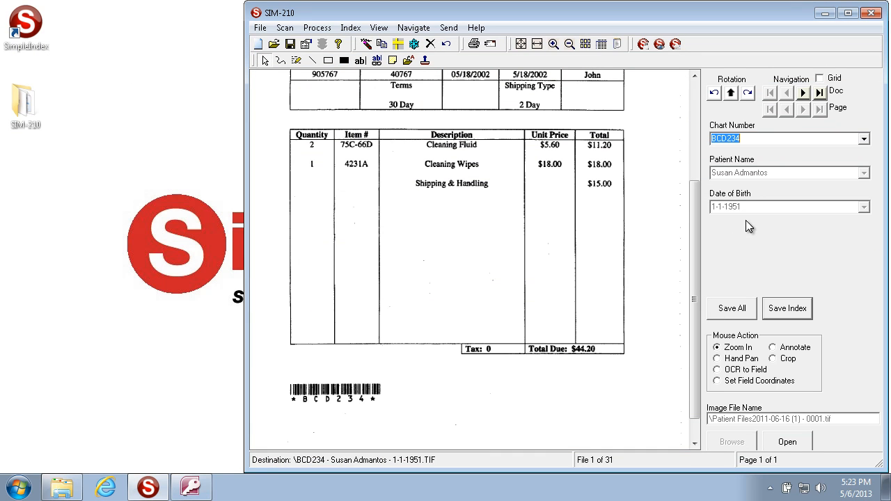
{"action": "left_click", "coordinate": [190, 489]}
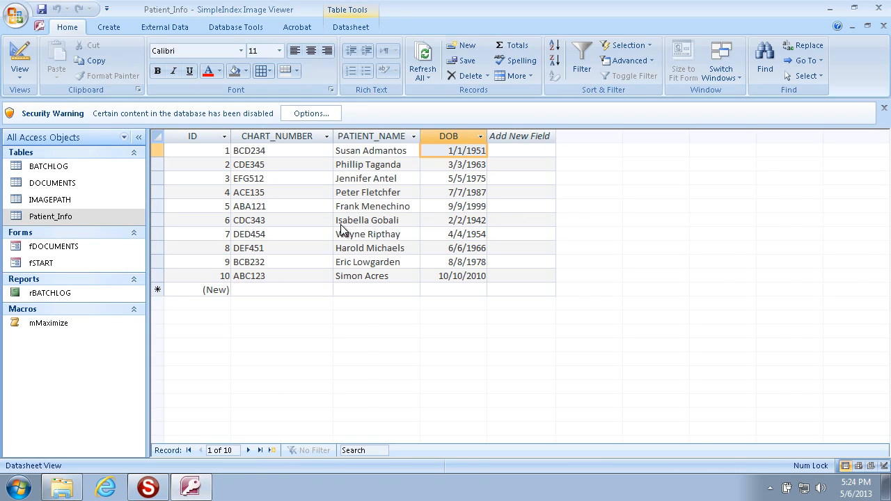
{"action": "left_click", "coordinate": [154, 148]}
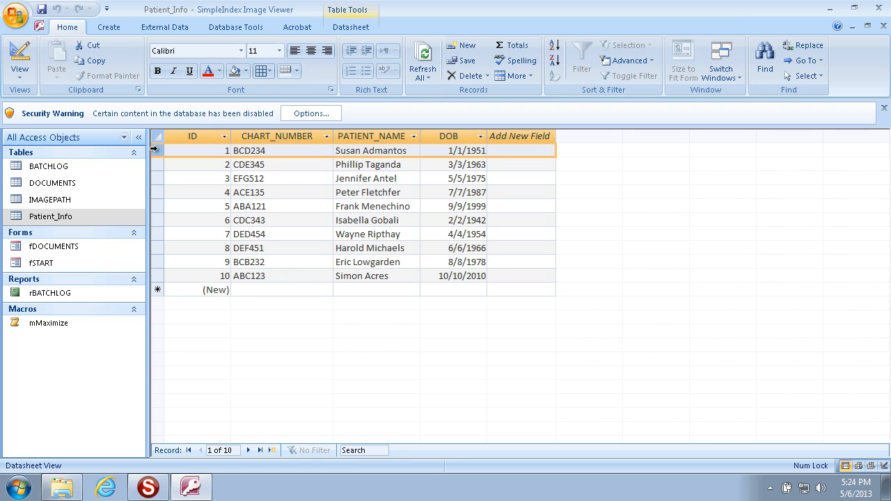
{"action": "left_click", "coordinate": [833, 10]}
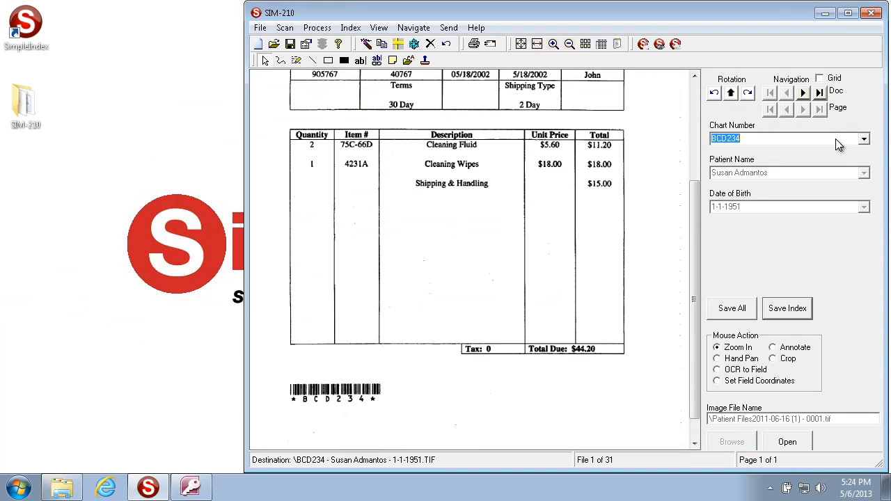
- Show the index grid and review the index values of all files, including the values carried forward to file 18
{"action": "left_click", "coordinate": [833, 80]}
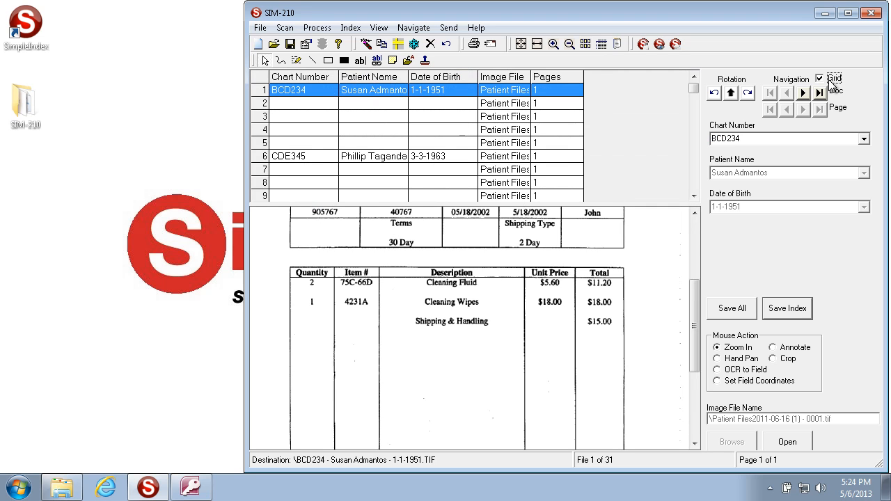
{"action": "left_click", "coordinate": [694, 188]}
{"action": "left_click", "coordinate": [694, 188]}
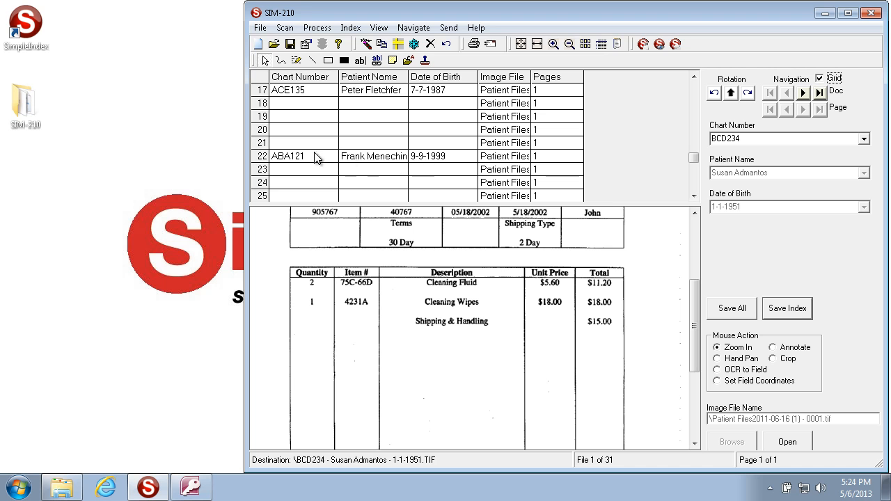
{"action": "left_click", "coordinate": [256, 106]}
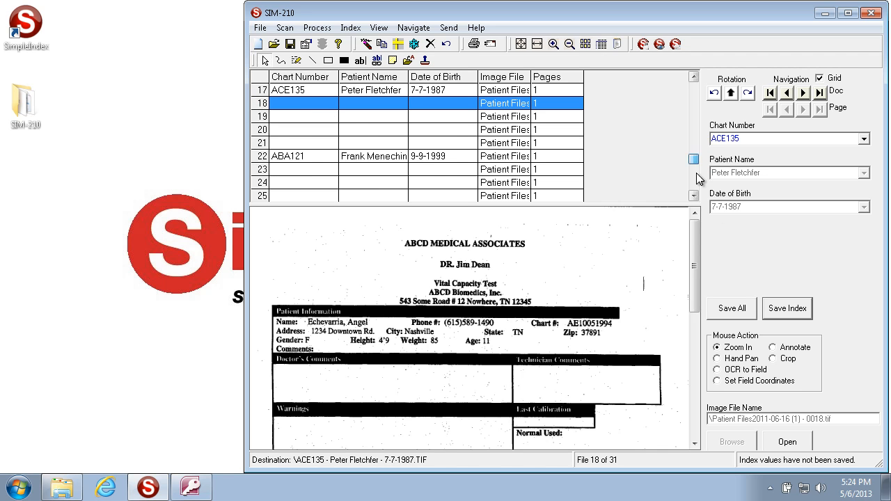
{"action": "left_click", "coordinate": [693, 196]}
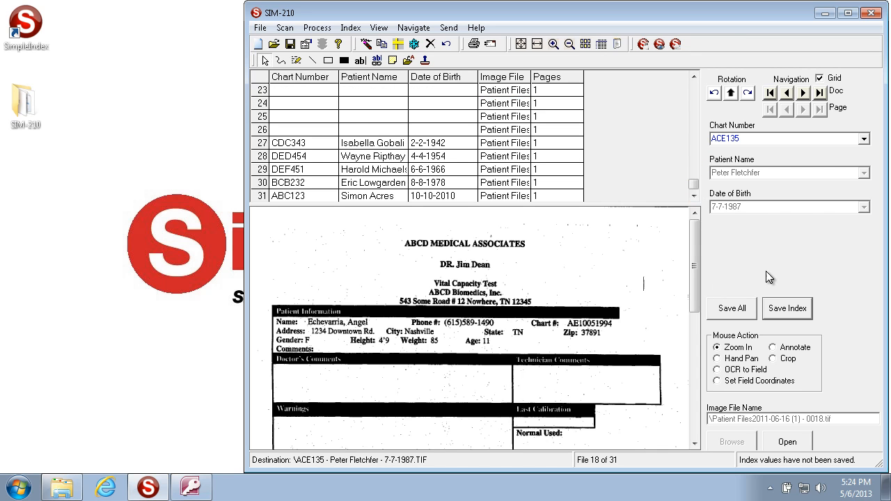
{"action": "left_click_drag", "start_coordinate": [693, 185], "coordinate": [700, 86]}
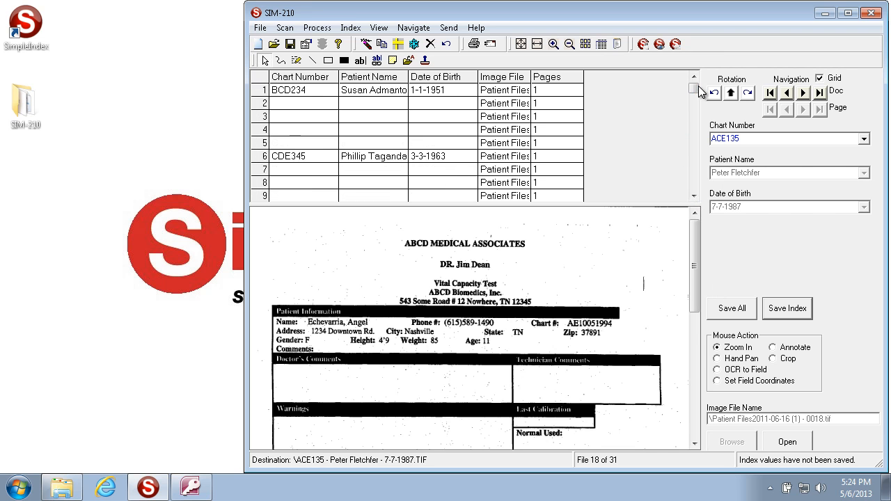
- Save all indexes with their current values and finish processing the batch
{"action": "left_click", "coordinate": [734, 309]}
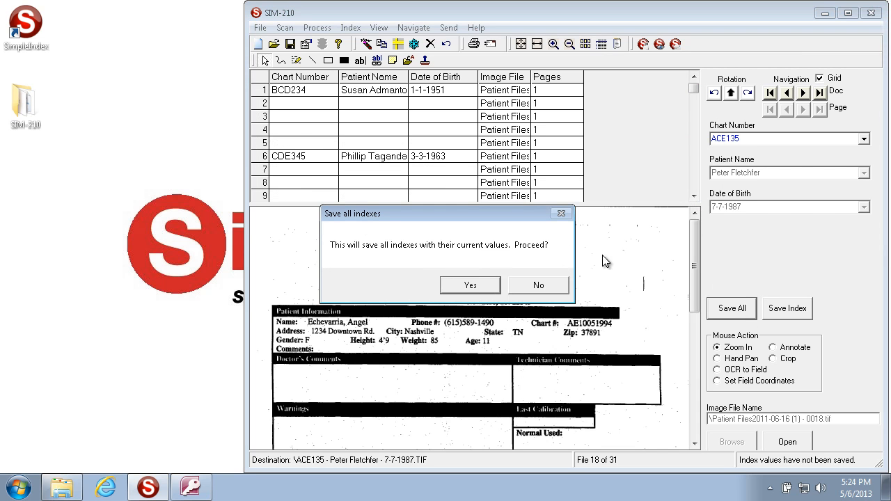
{"action": "left_click", "coordinate": [468, 284]}
{"action": "left_click", "coordinate": [456, 287]}
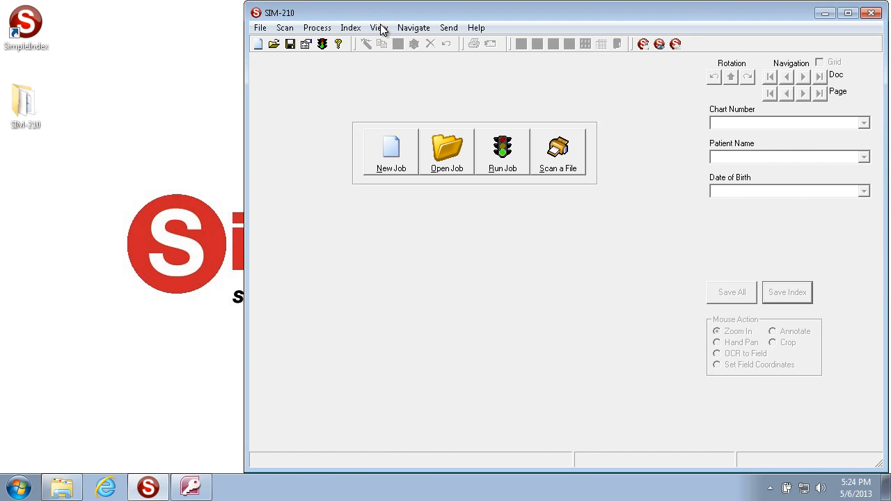
- Open the Output folder inside the desktop SIM-210 folder and examine the names of the exported files
{"action": "double_click", "coordinate": [41, 100]}
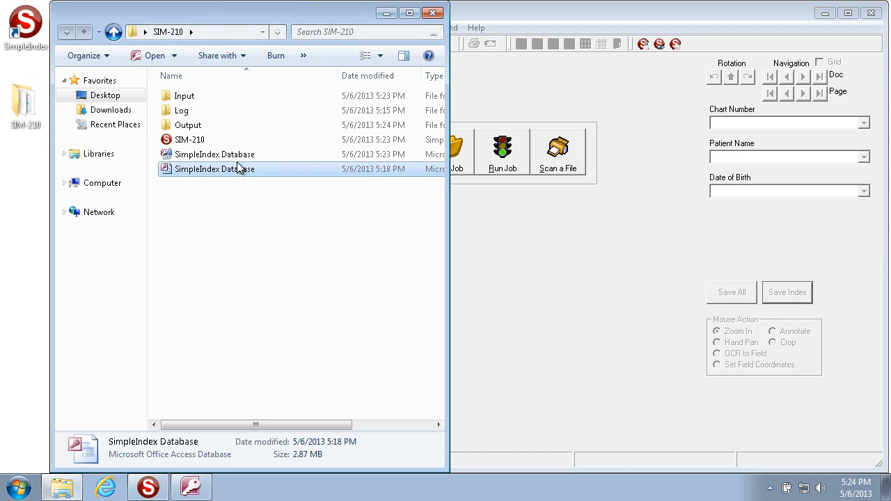
{"action": "double_click", "coordinate": [216, 123]}
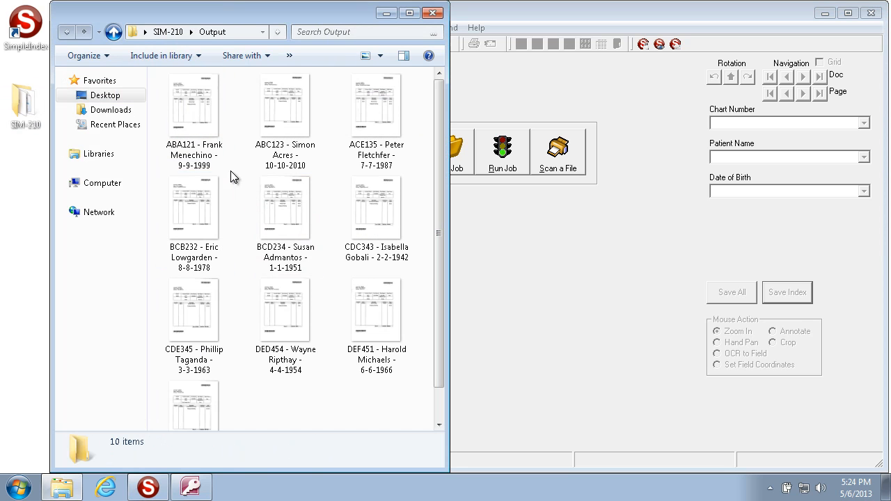
{"action": "left_click", "coordinate": [203, 125]}
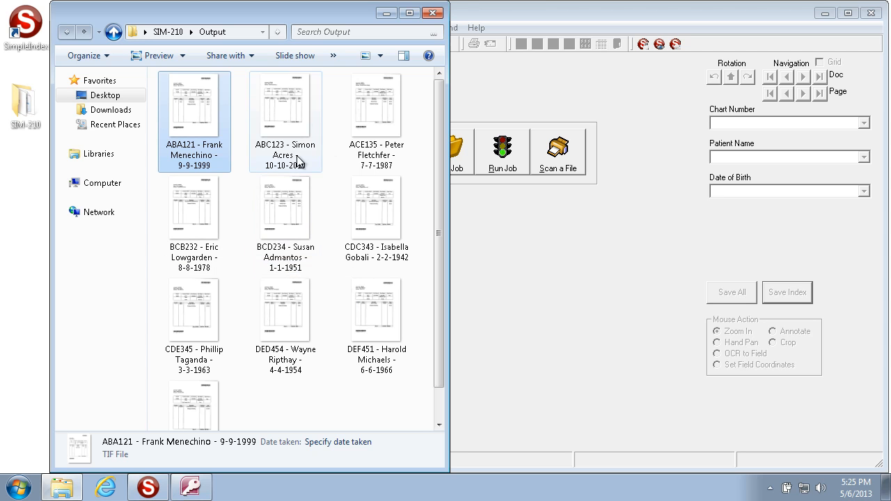
- Delete all exported files from the Output folder
{"action": "left_click", "coordinate": [209, 410]}
{"action": "key", "text": "ctrl+a"}
{"action": "key", "text": "Delete"}
{"action": "left_click", "coordinate": [487, 261]}
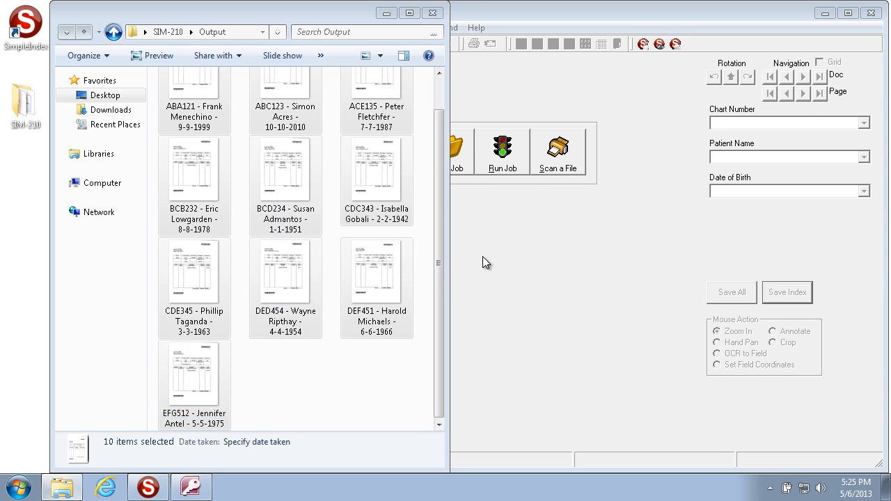
- Rerun the SIM-210 job and change the first document's Chart Number to DED454, discarding the batch without a backup
{"action": "left_click", "coordinate": [648, 344]}
{"action": "left_click", "coordinate": [513, 167]}
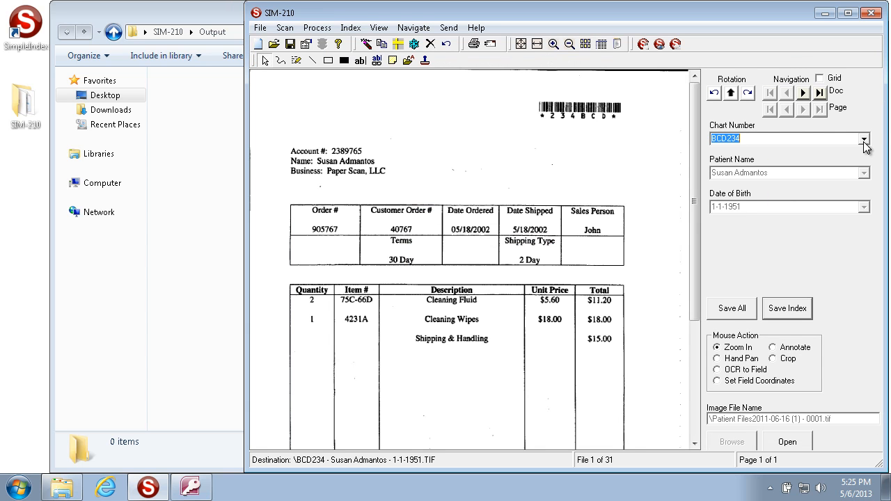
{"action": "left_click", "coordinate": [864, 139]}
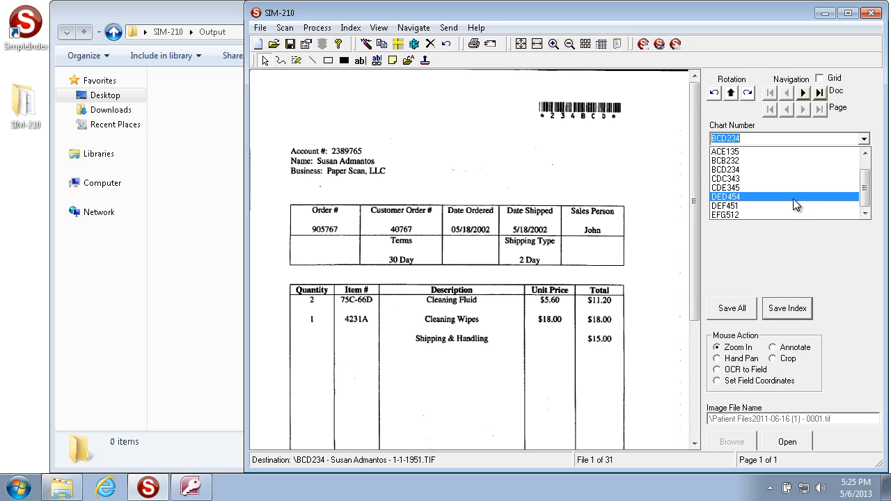
{"action": "left_click", "coordinate": [863, 101]}
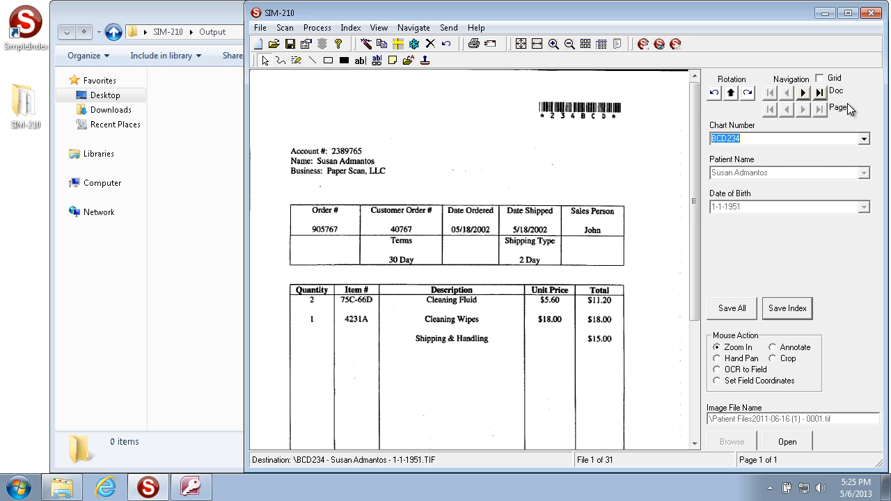
{"action": "left_click", "coordinate": [863, 141]}
{"action": "left_click", "coordinate": [787, 195]}
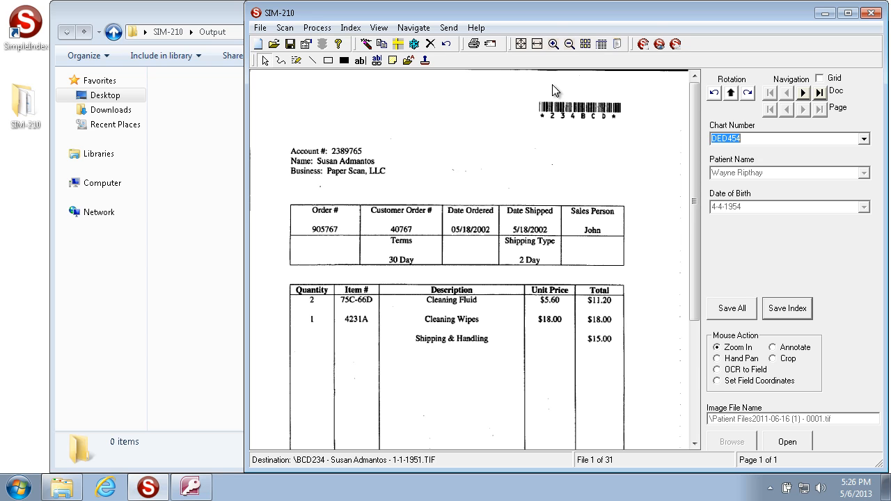
{"action": "key", "text": "Escape"}
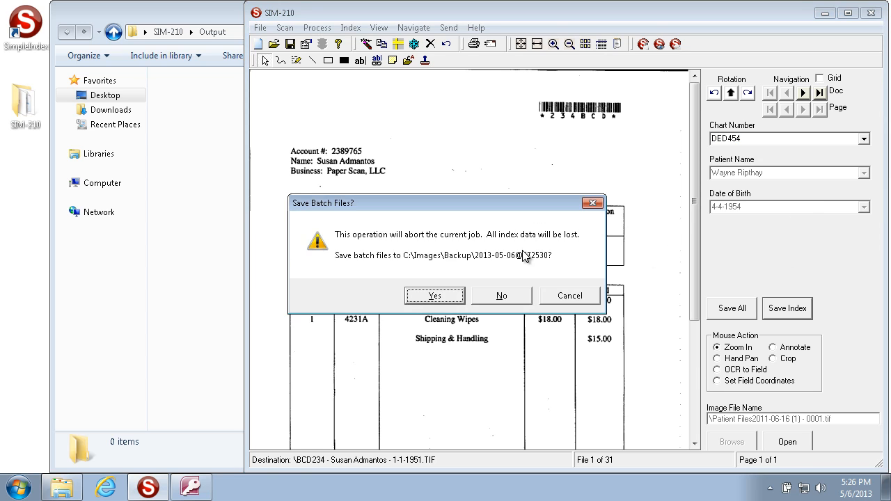
{"action": "left_click", "coordinate": [504, 293]}
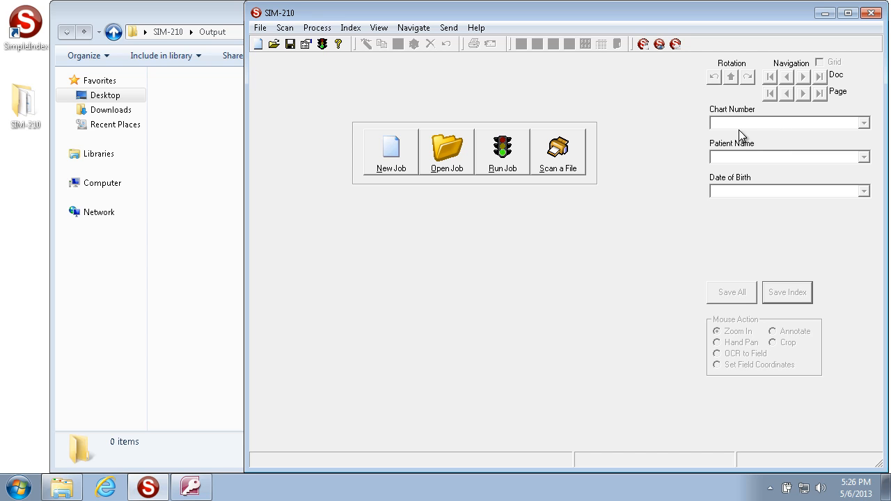
- Change the field type of the Chart Number index field to List in the job's index options
{"action": "left_click", "coordinate": [305, 43]}
{"action": "left_click", "coordinate": [420, 108]}
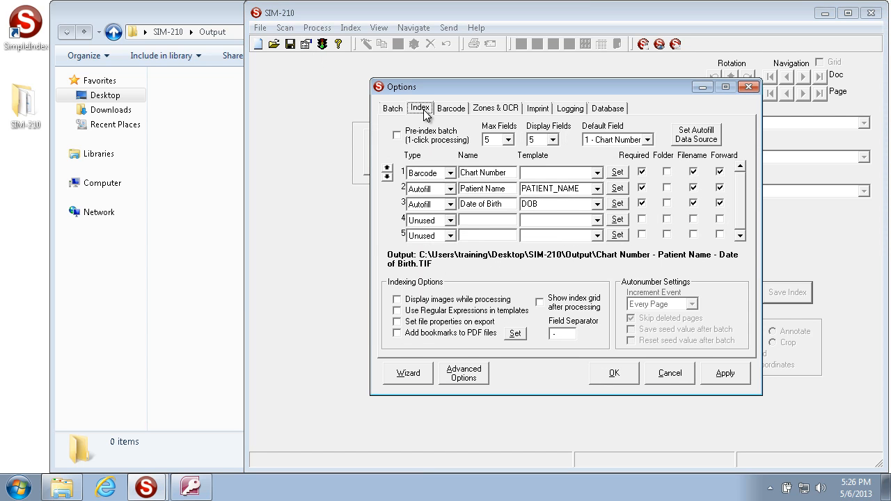
{"action": "left_click", "coordinate": [450, 173]}
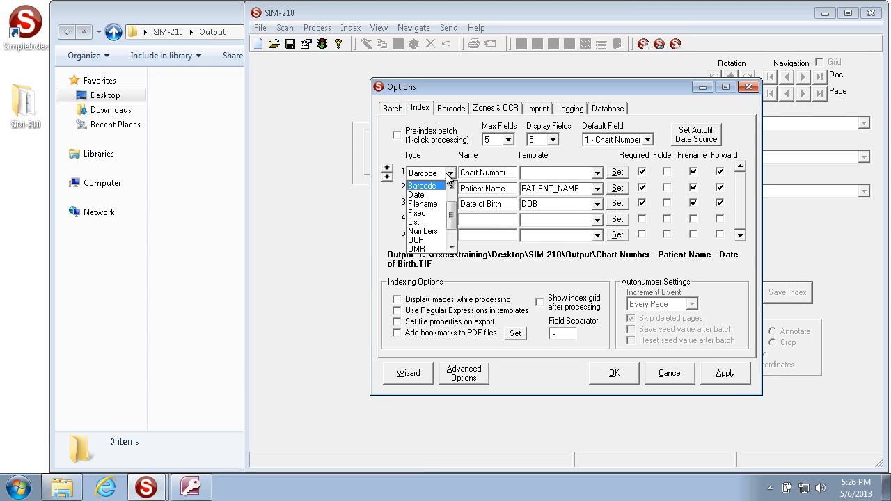
{"action": "left_click", "coordinate": [437, 222]}
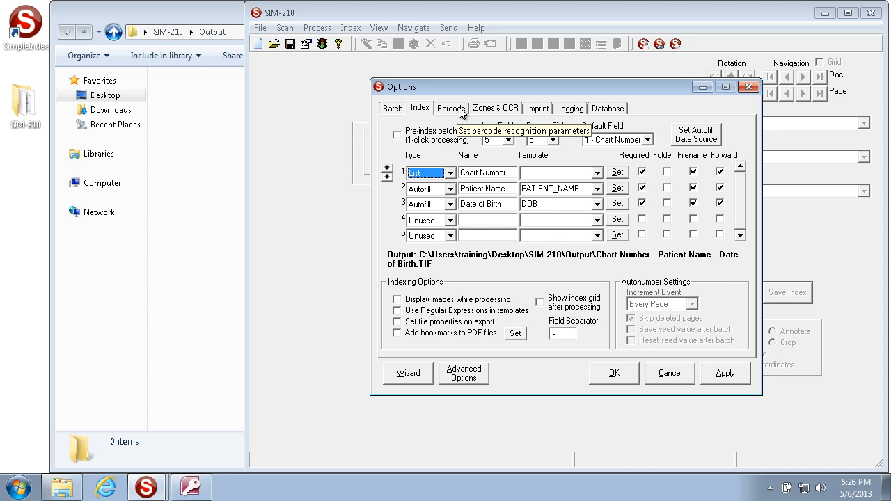
- Allow manual input in Autofill fields in the index autofill settings and apply the job options
{"action": "left_click", "coordinate": [693, 135]}
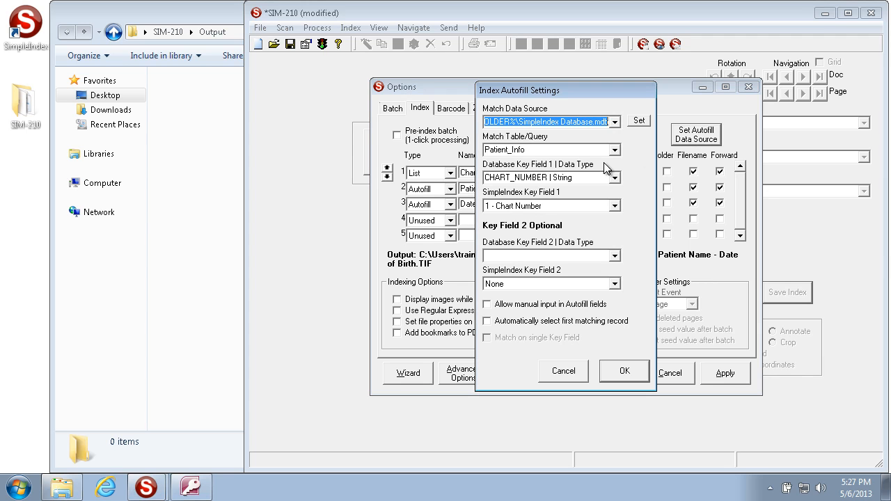
{"action": "left_click", "coordinate": [509, 306]}
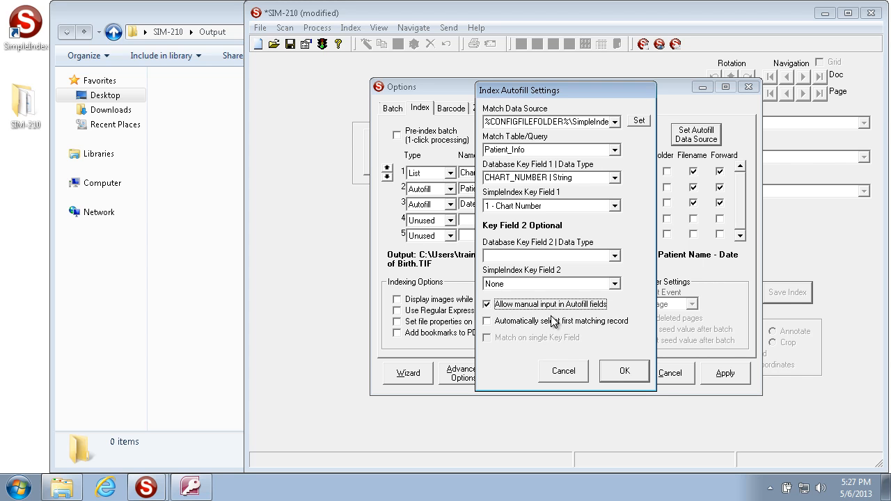
{"action": "left_click", "coordinate": [612, 370]}
{"action": "left_click", "coordinate": [714, 374]}
{"action": "left_click", "coordinate": [633, 376]}
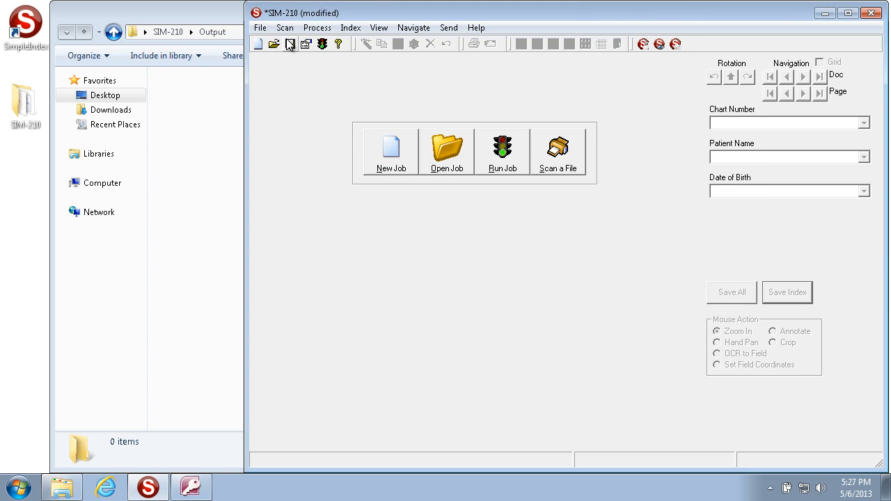
- Save the modified SIM-210 job configuration and run the job
{"action": "left_click", "coordinate": [290, 43]}
{"action": "left_click", "coordinate": [580, 313]}
{"action": "left_click", "coordinate": [513, 167]}
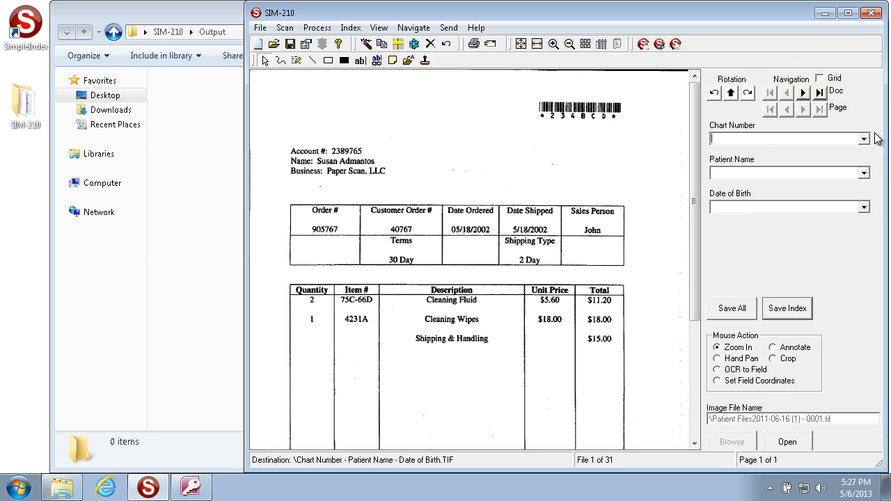
- Try chart numbers BCD234 and DED454 on the first document, and set its Chart Number back to BCD234
{"action": "left_click", "coordinate": [865, 139]}
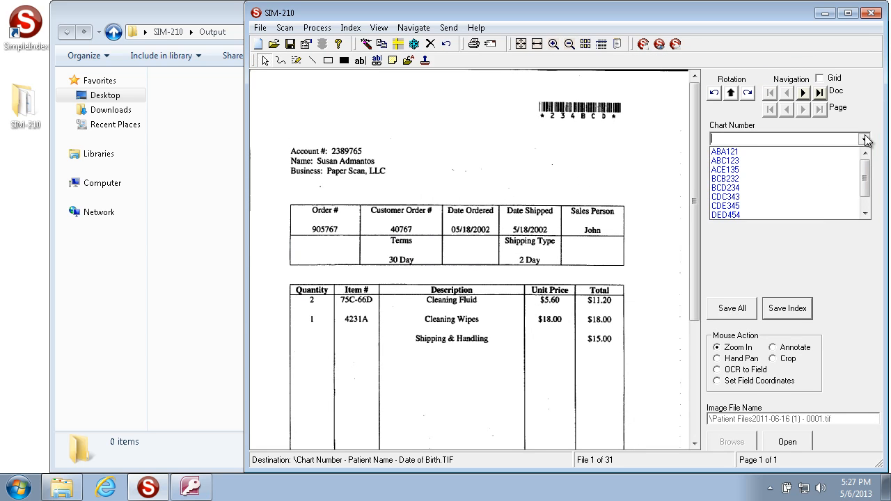
{"action": "left_click", "coordinate": [747, 187]}
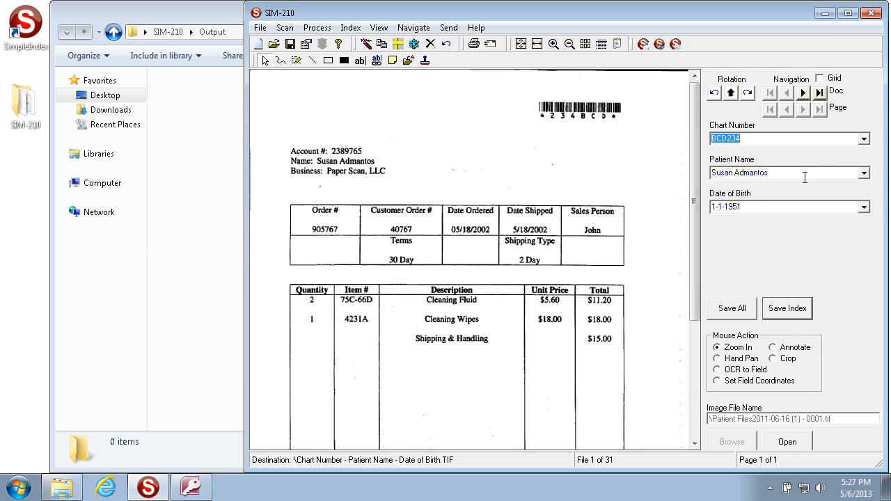
{"action": "left_click", "coordinate": [863, 139]}
{"action": "left_click", "coordinate": [799, 198]}
{"action": "left_click", "coordinate": [863, 139]}
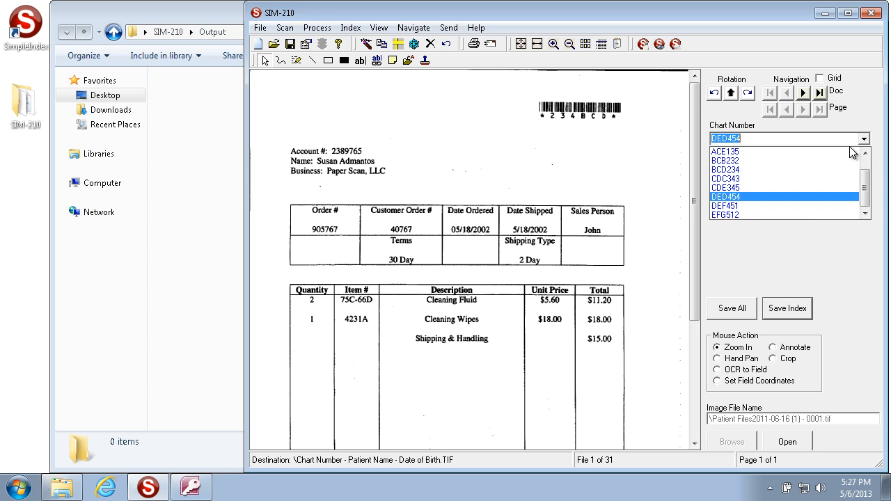
{"action": "left_click", "coordinate": [797, 170]}
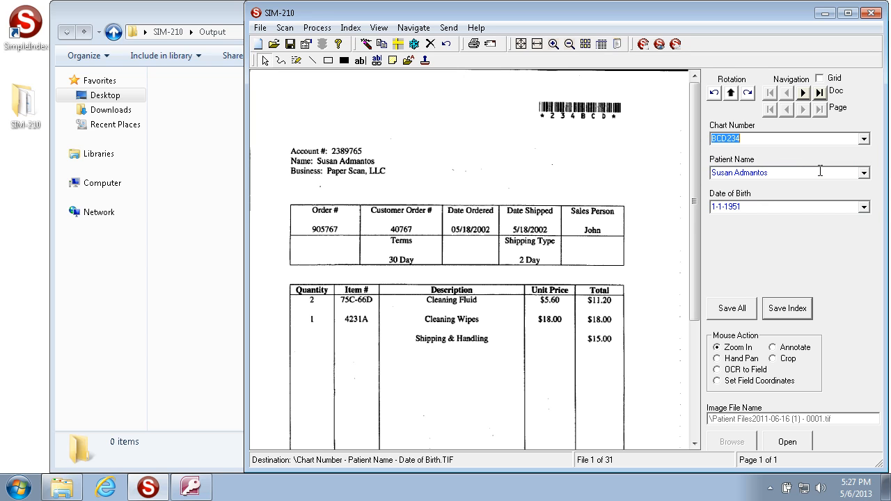
- Manually edit the day in the first document's autofilled Date of Birth by adding a digit
{"action": "left_click", "coordinate": [825, 174]}
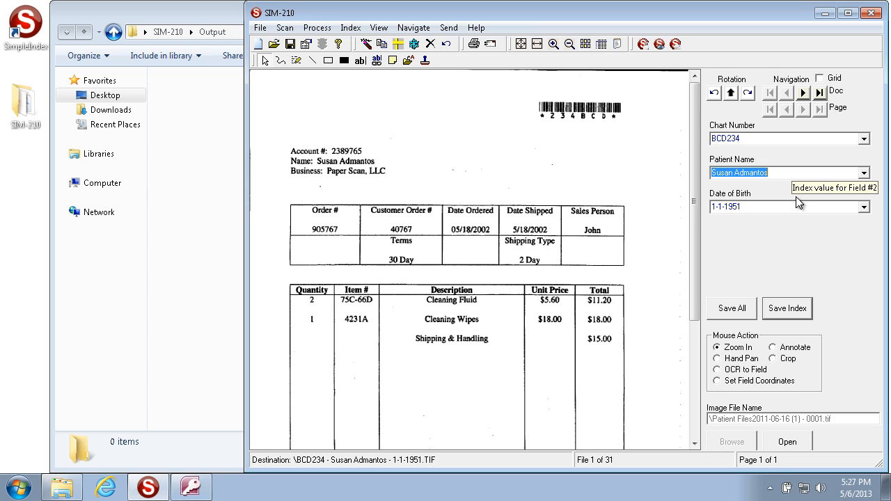
{"action": "left_click", "coordinate": [748, 210]}
{"action": "left_click", "coordinate": [724, 210]}
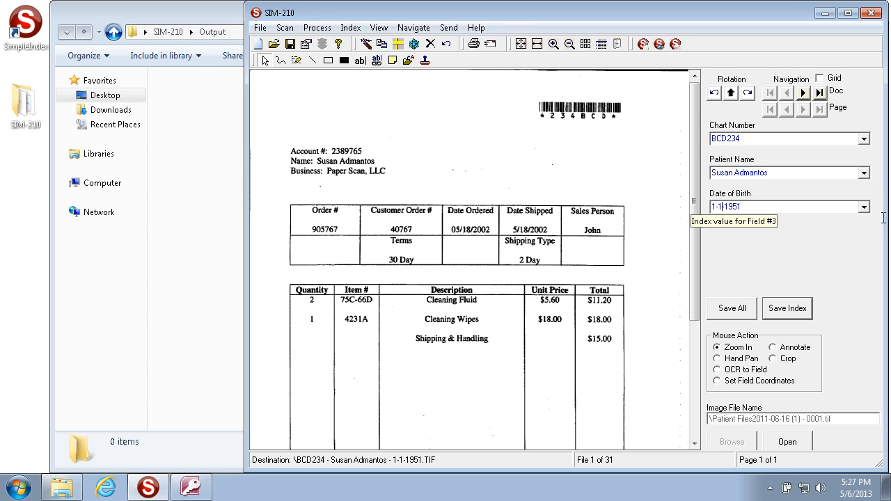
{"action": "type", "text": "2"}
- Check the value lists of the index fields and remove the last three letters of the first document's Patient Name
{"action": "left_click", "coordinate": [845, 178]}
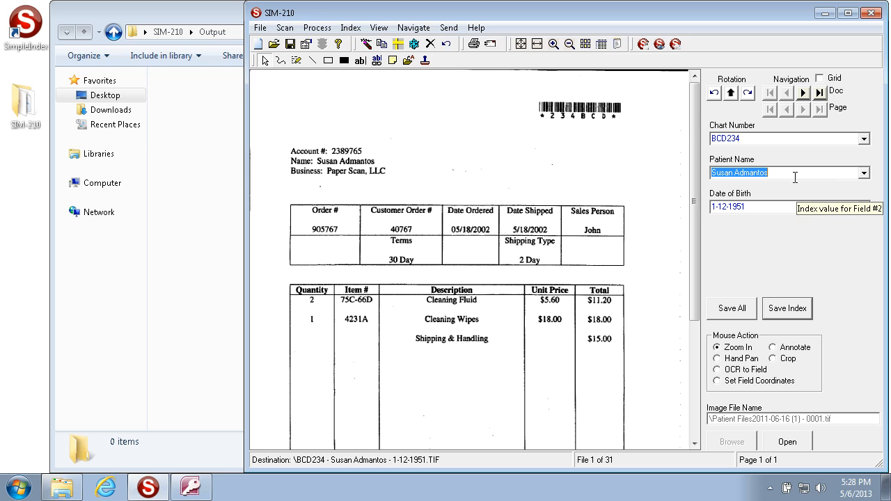
{"action": "left_click", "coordinate": [864, 173]}
{"action": "left_click", "coordinate": [864, 174]}
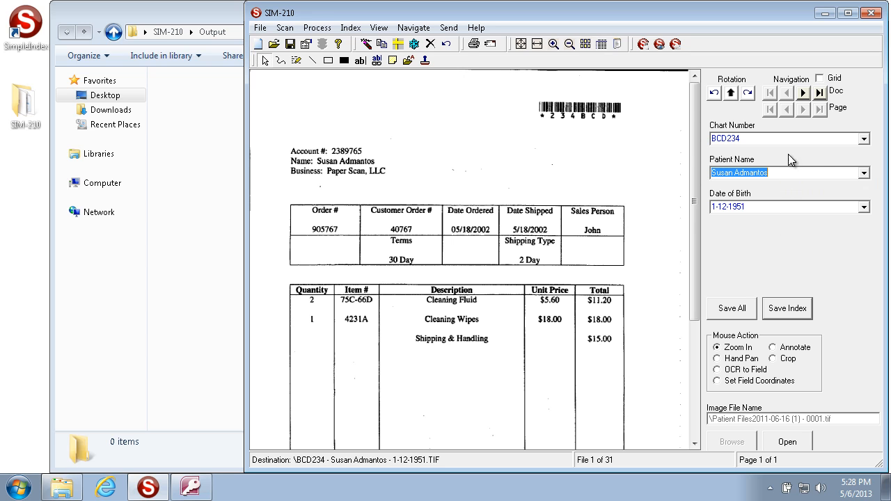
{"action": "left_click", "coordinate": [864, 138]}
{"action": "left_click", "coordinate": [864, 138]}
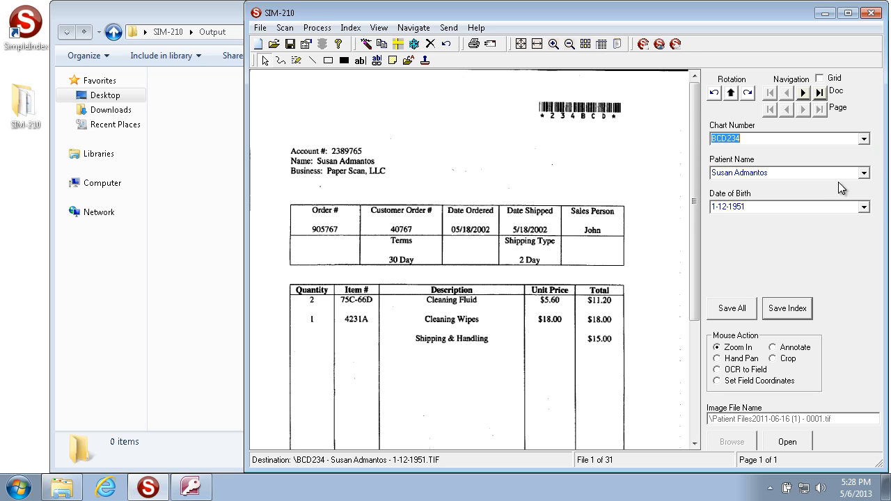
{"action": "left_click", "coordinate": [863, 176]}
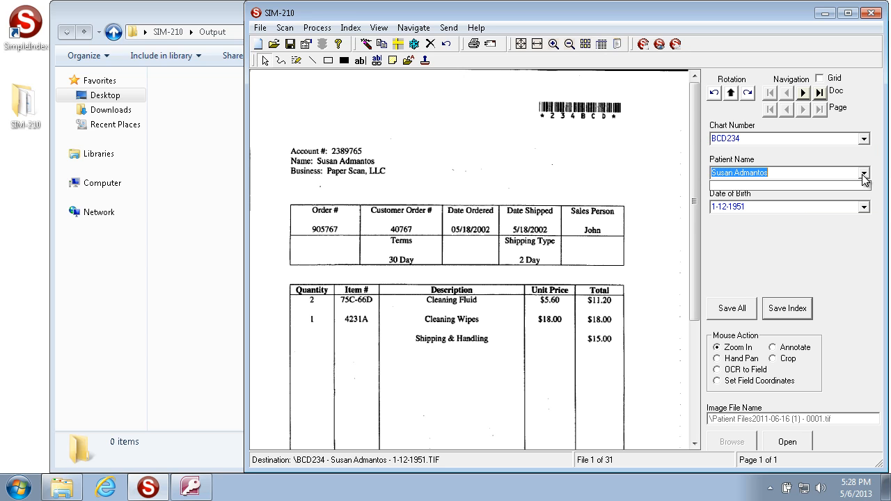
{"action": "left_click", "coordinate": [863, 176]}
{"action": "left_click", "coordinate": [823, 174]}
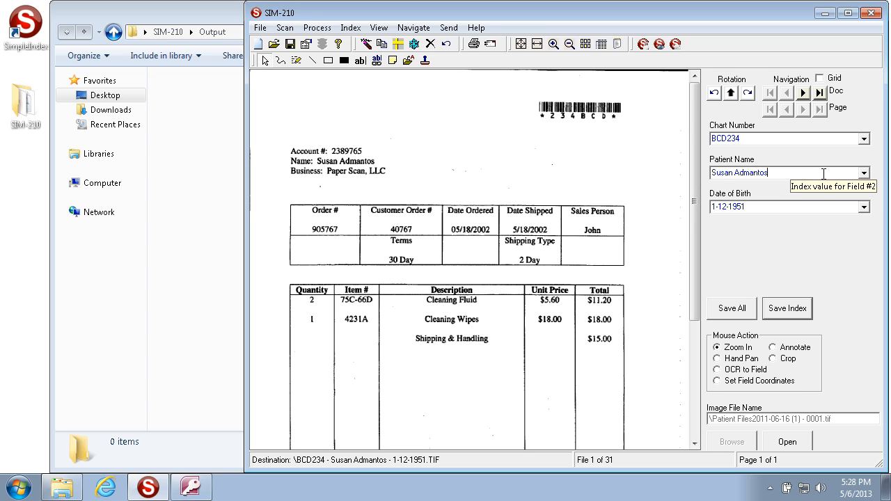
{"action": "key", "text": "BackSpace"}
{"action": "key", "text": "BackSpace"}
{"action": "key", "text": "BackSpace"}
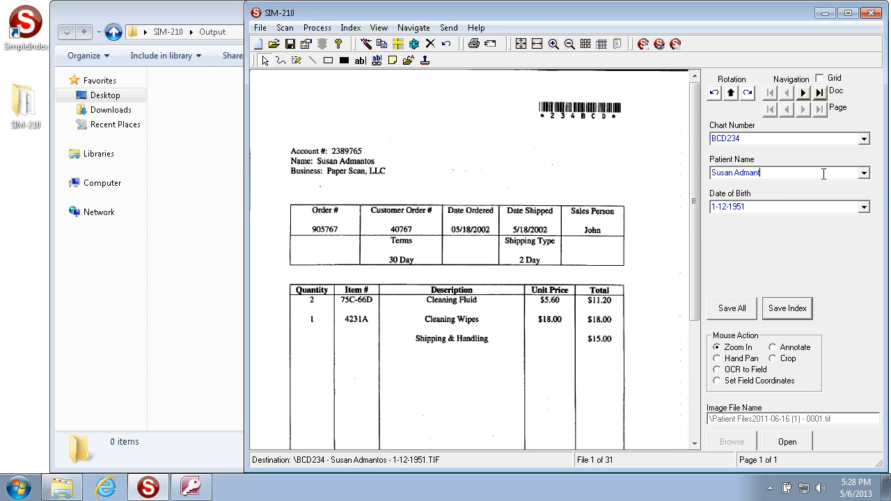
- Save the index values of files 1 to 5 one by one, carrying the edited values forward
{"action": "left_click", "coordinate": [799, 308]}
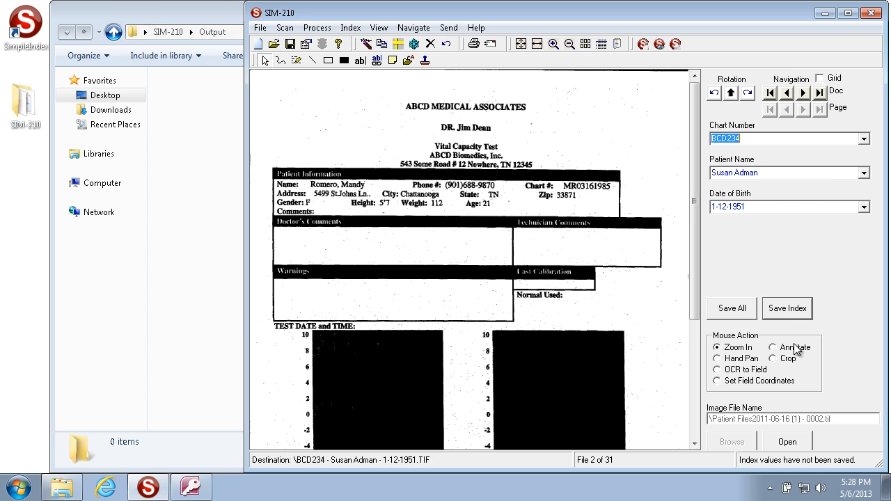
{"action": "left_click", "coordinate": [799, 308]}
{"action": "left_click", "coordinate": [799, 308]}
{"action": "left_click", "coordinate": [799, 307]}
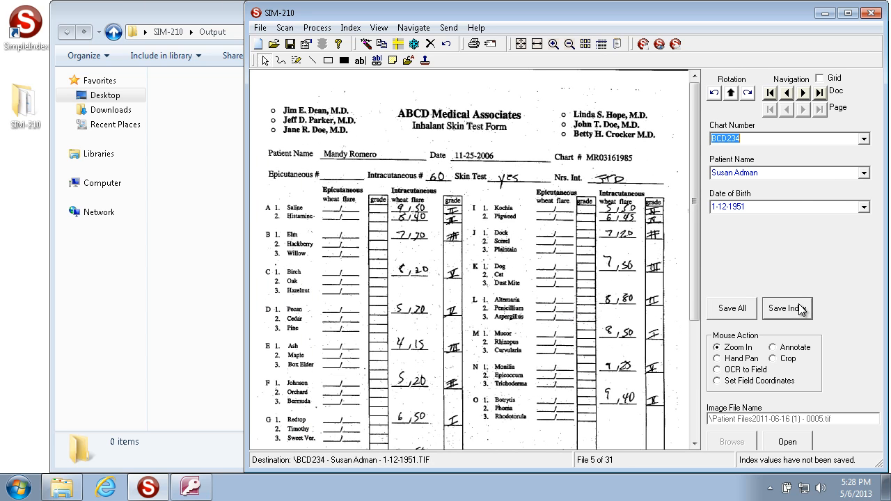
{"action": "left_click", "coordinate": [799, 307]}
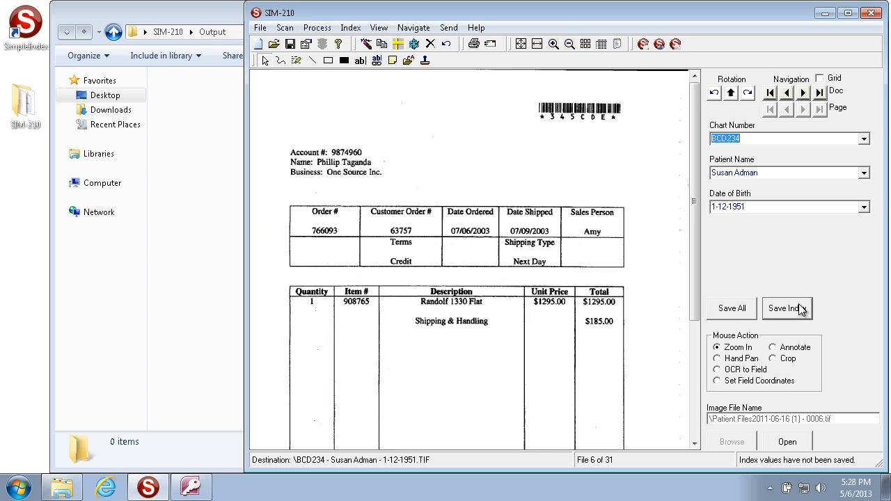
- Check the barcode at the foot of file 6 and set its Chart Number to CDE345
{"action": "left_click", "coordinate": [863, 137]}
{"action": "left_click", "coordinate": [863, 141]}
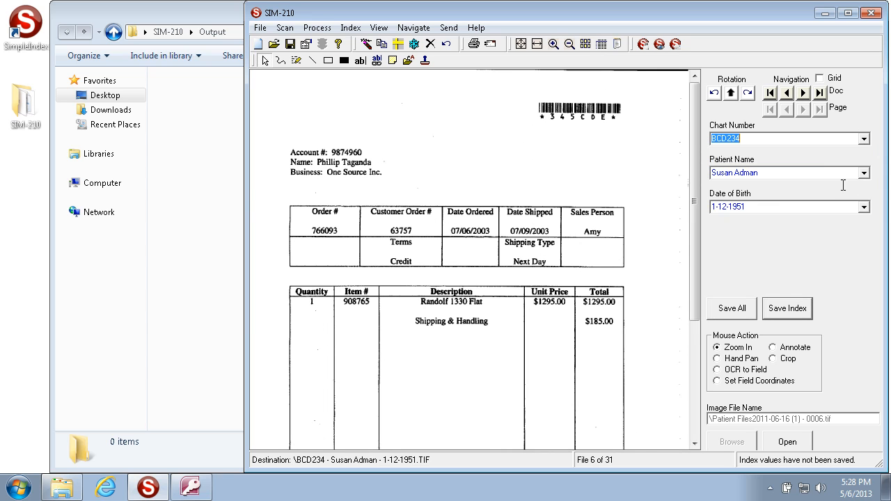
{"action": "left_click", "coordinate": [864, 140]}
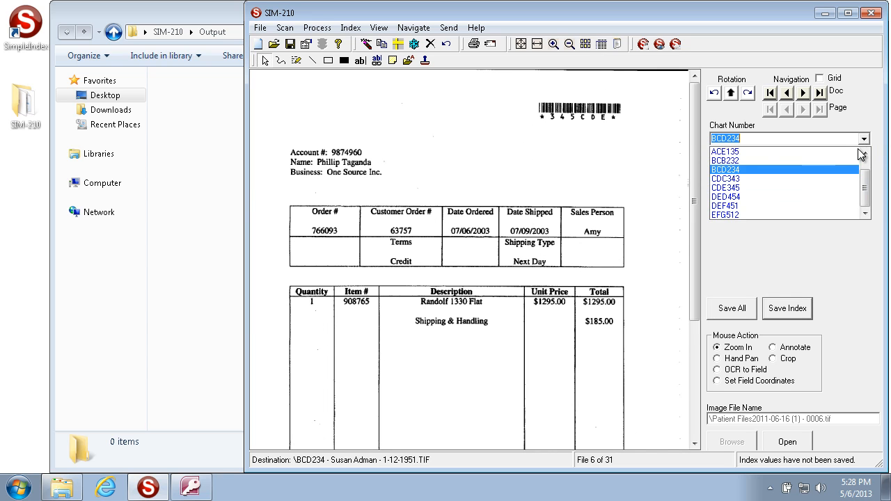
{"action": "left_click", "coordinate": [694, 142]}
{"action": "left_click_drag", "start_coordinate": [694, 141], "coordinate": [698, 293]}
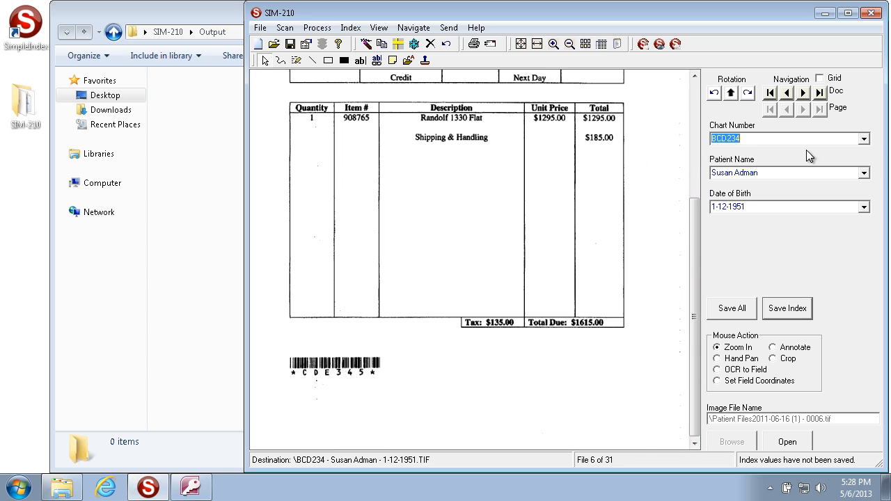
{"action": "left_click", "coordinate": [863, 139]}
{"action": "left_click", "coordinate": [765, 188]}
- Save the index values of files 6 to 8, and abort the job without saving the batch files
{"action": "left_click", "coordinate": [807, 316]}
{"action": "left_click", "coordinate": [805, 315]}
{"action": "left_click", "coordinate": [803, 314]}
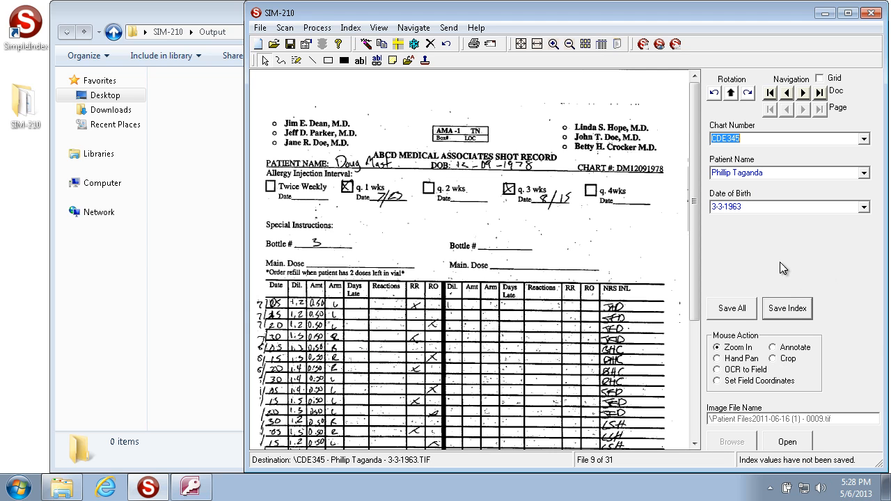
{"action": "key", "text": "Escape"}
{"action": "left_click", "coordinate": [503, 292]}
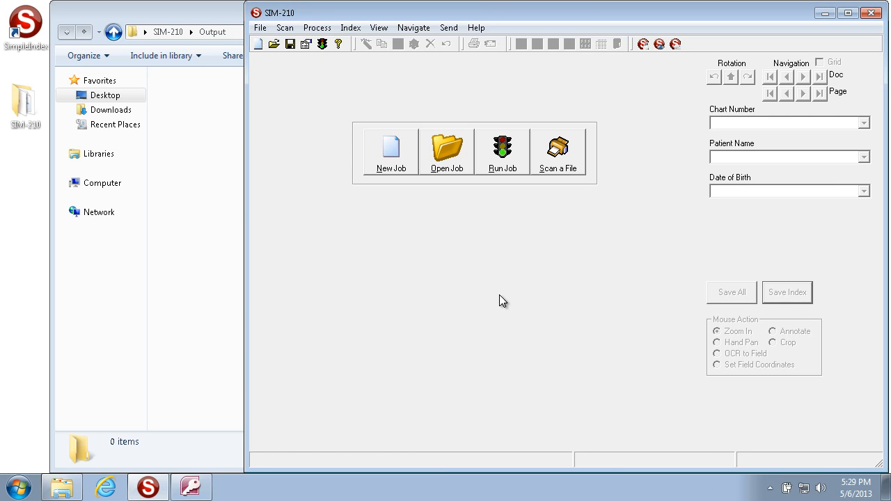
- Switch to Access and copy chart number BCD234 from the first Patient_Info record into a new record
{"action": "left_click", "coordinate": [189, 488]}
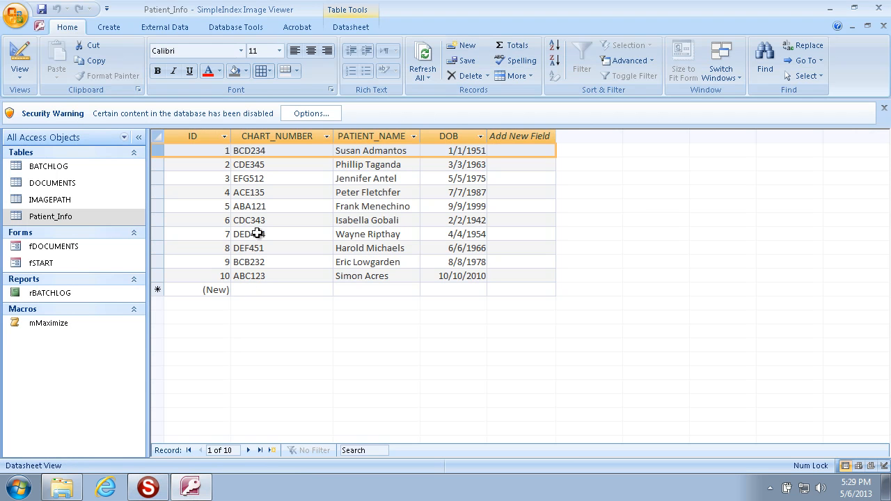
{"action": "left_click_drag", "start_coordinate": [284, 149], "coordinate": [185, 156]}
{"action": "key", "text": "ctrl+c"}
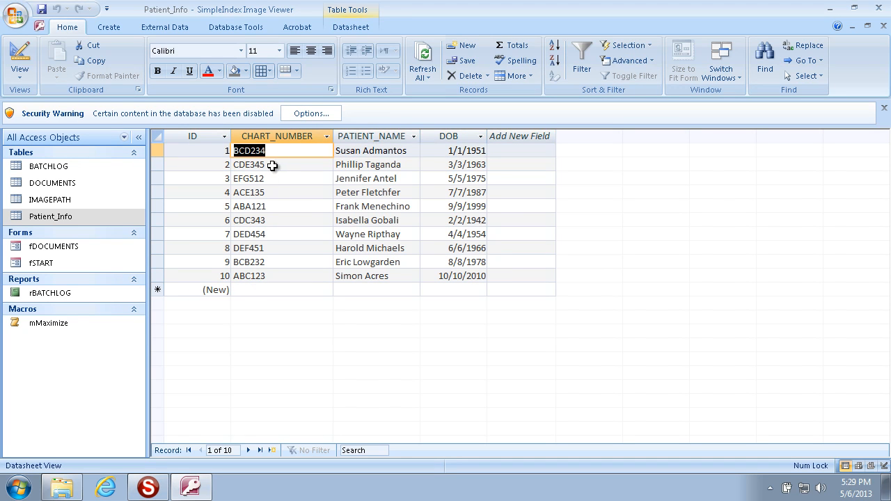
{"action": "left_click", "coordinate": [271, 276]}
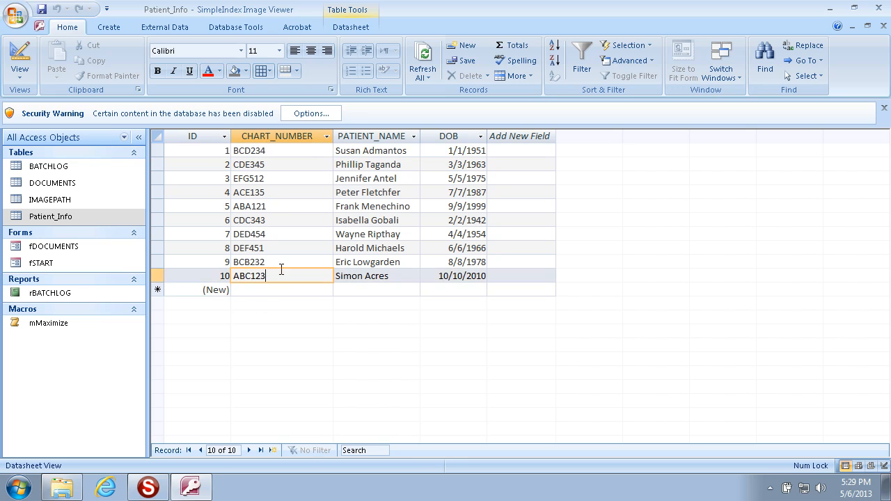
{"action": "double_click", "coordinate": [295, 153]}
{"action": "left_click", "coordinate": [261, 293]}
{"action": "key", "text": "ctrl+v"}
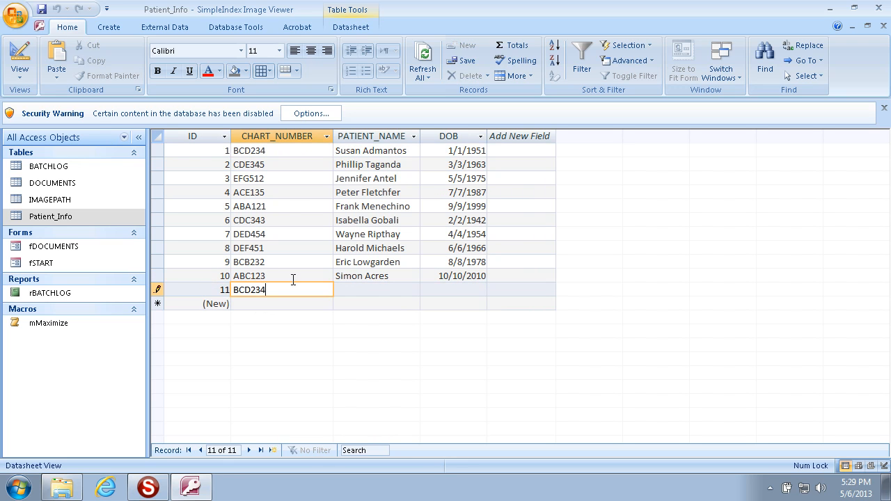
- Fill in the new record's patient name and date of birth, refresh the table, and return to SIM-210
{"action": "left_click", "coordinate": [366, 291]}
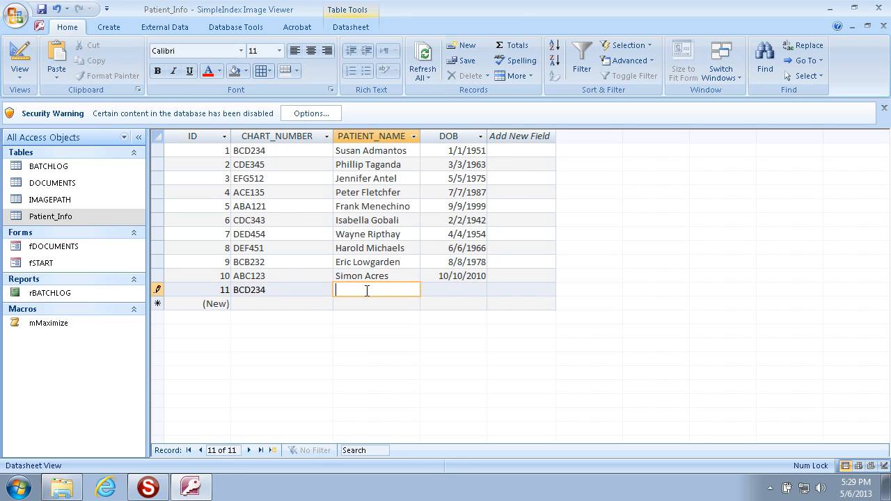
{"action": "type", "text": "Bob Smith"}
{"action": "key", "text": "Tab"}
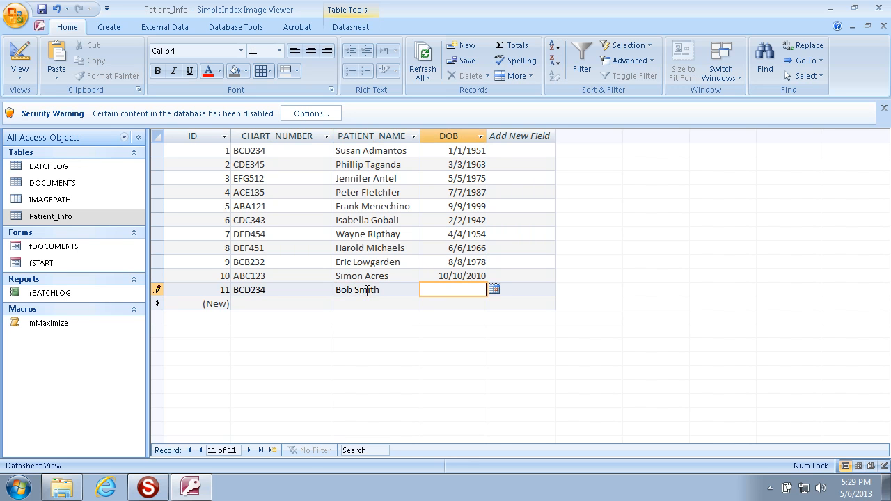
{"action": "type", "text": "11/11/2011"}
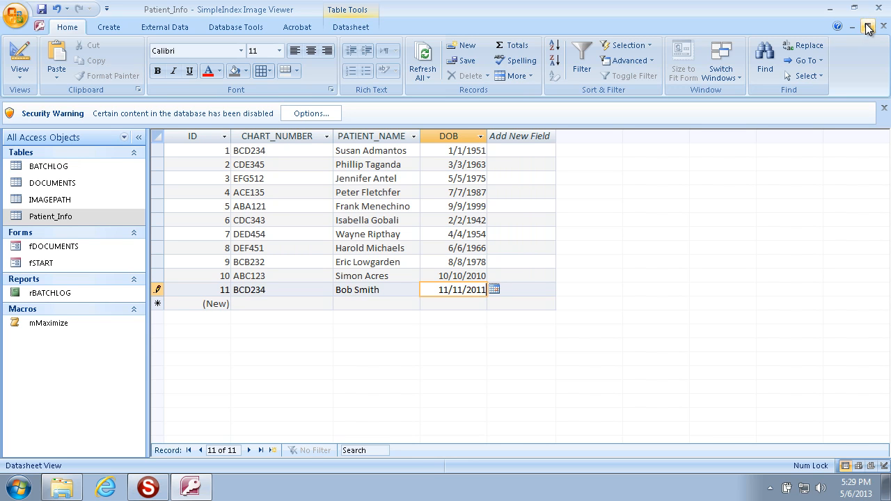
{"action": "left_click", "coordinate": [422, 59]}
{"action": "left_click", "coordinate": [830, 8]}
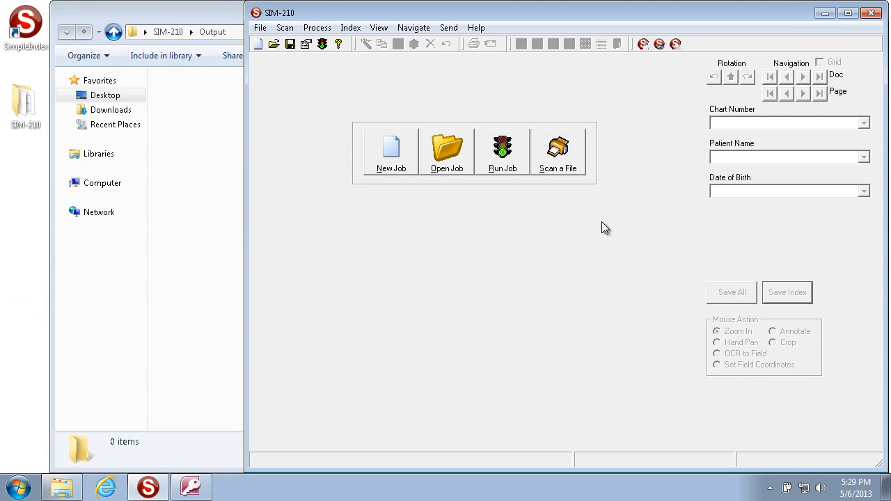
- Test the job with chart number BCD234 and matching record 2 on the first document, and discard the batch
{"action": "left_click", "coordinate": [502, 154]}
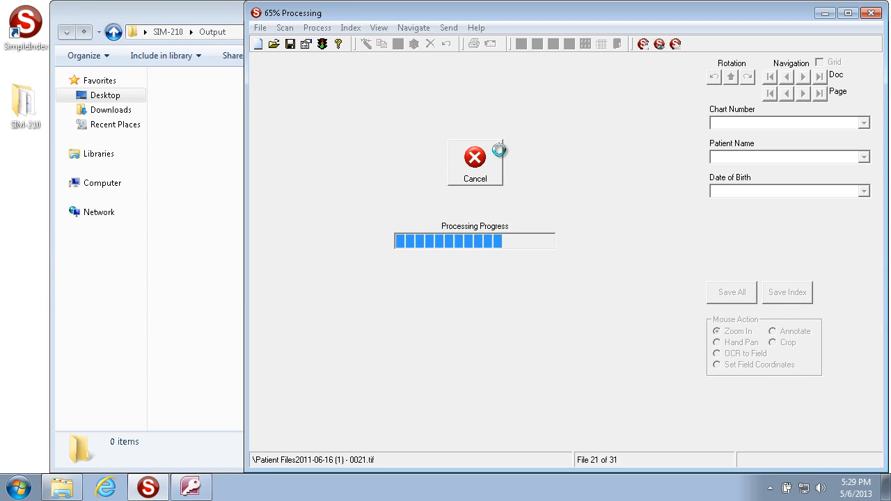
{"action": "left_click", "coordinate": [863, 138]}
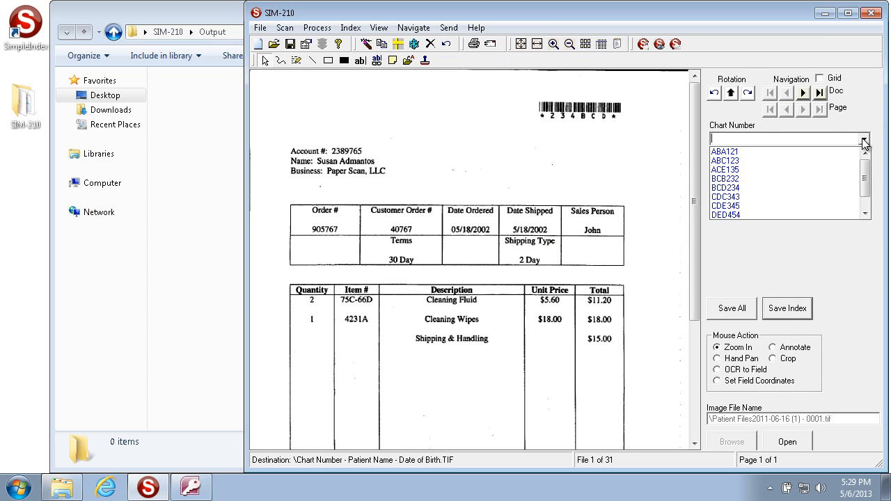
{"action": "left_click", "coordinate": [796, 191]}
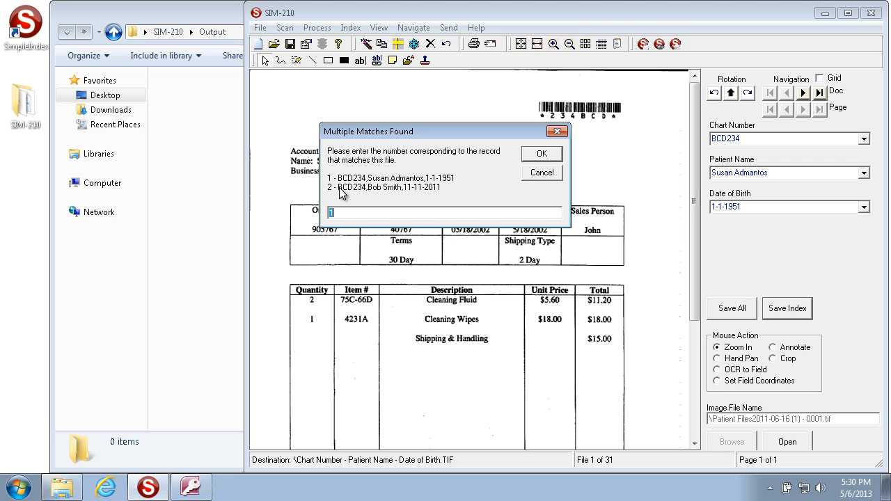
{"action": "type", "text": "2"}
{"action": "left_click", "coordinate": [542, 155]}
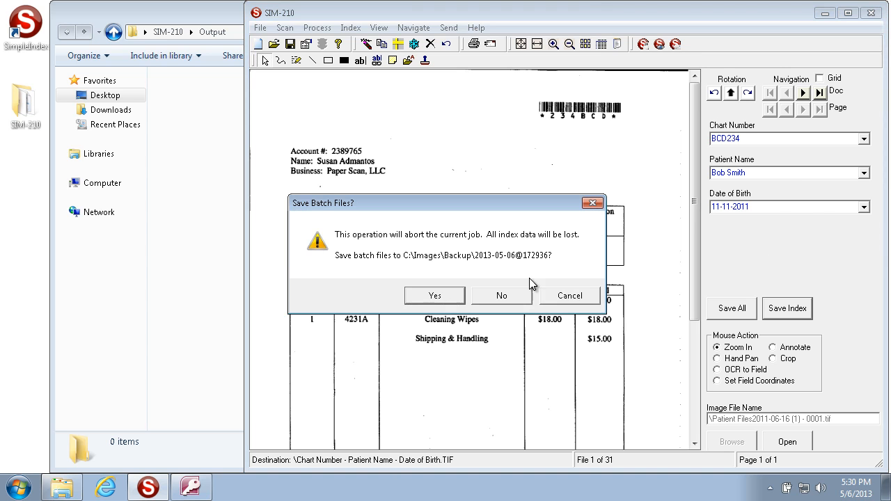
{"action": "left_click", "coordinate": [498, 296]}
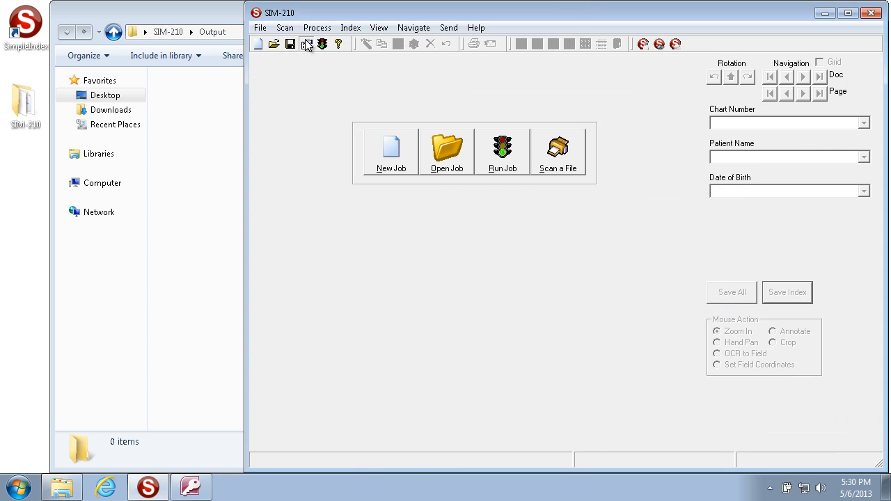
- Enable automatic selection of the first matching record in the index autofill settings, and save the job configuration
{"action": "left_click", "coordinate": [307, 44]}
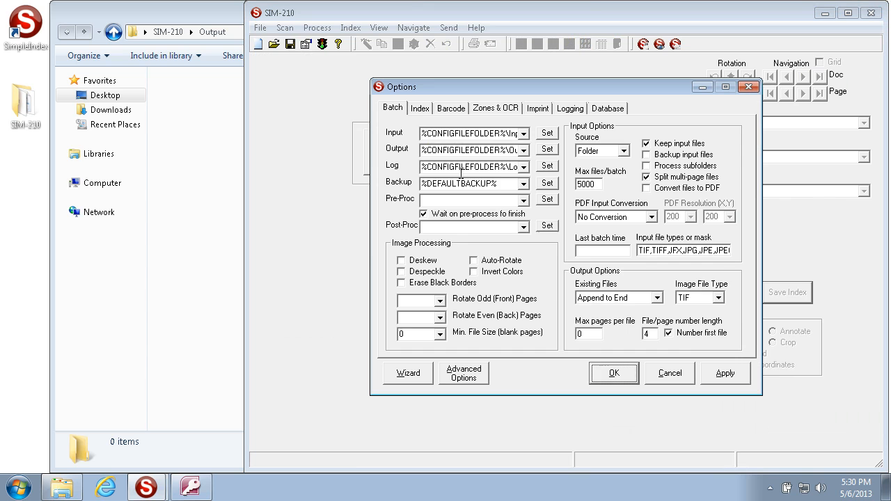
{"action": "left_click", "coordinate": [420, 108]}
{"action": "left_click", "coordinate": [702, 139]}
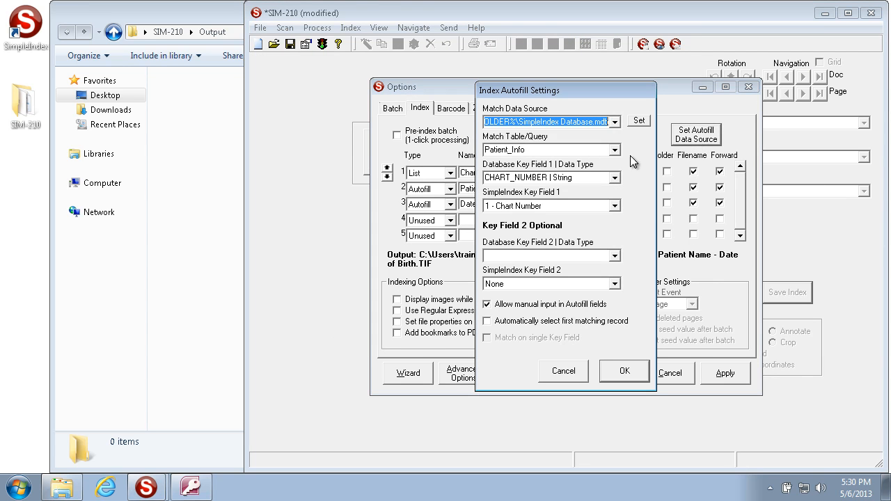
{"action": "left_click", "coordinate": [486, 323]}
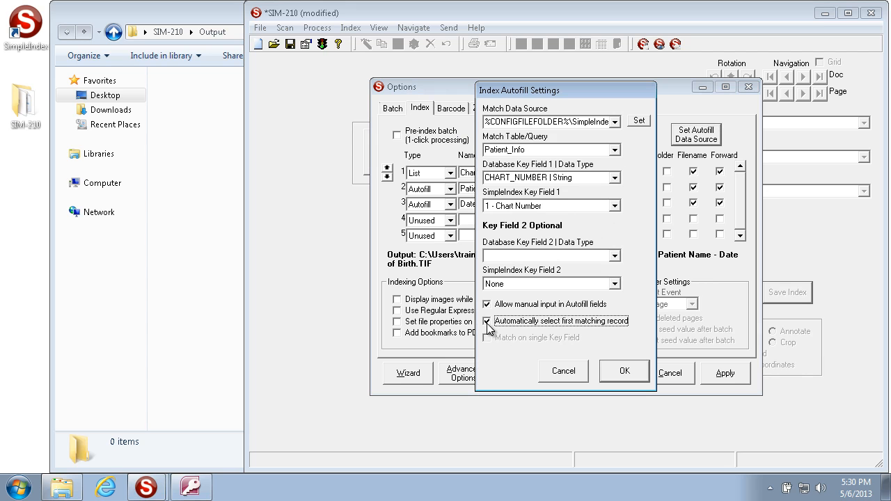
{"action": "left_click", "coordinate": [625, 371]}
{"action": "left_click", "coordinate": [706, 376]}
{"action": "left_click", "coordinate": [614, 373]}
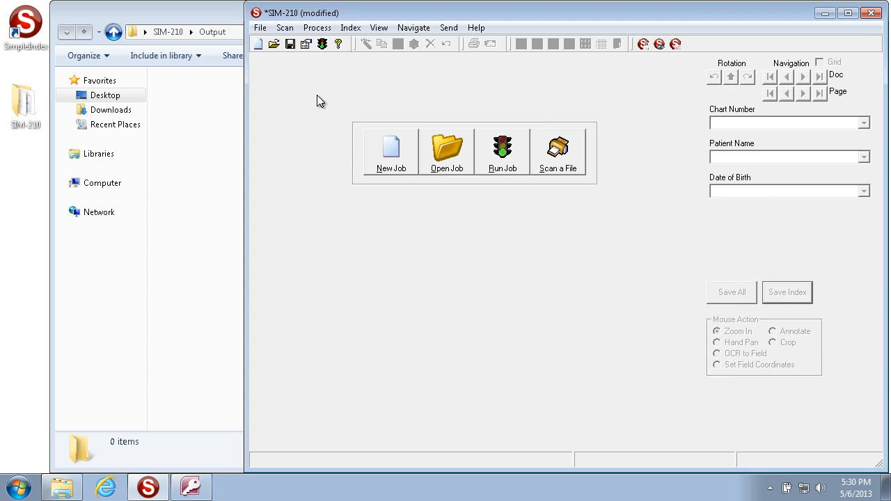
{"action": "left_click", "coordinate": [290, 44]}
{"action": "left_click", "coordinate": [593, 312]}
- Run the job again and set the first document's Chart Number to BCD234
{"action": "left_click", "coordinate": [502, 148]}
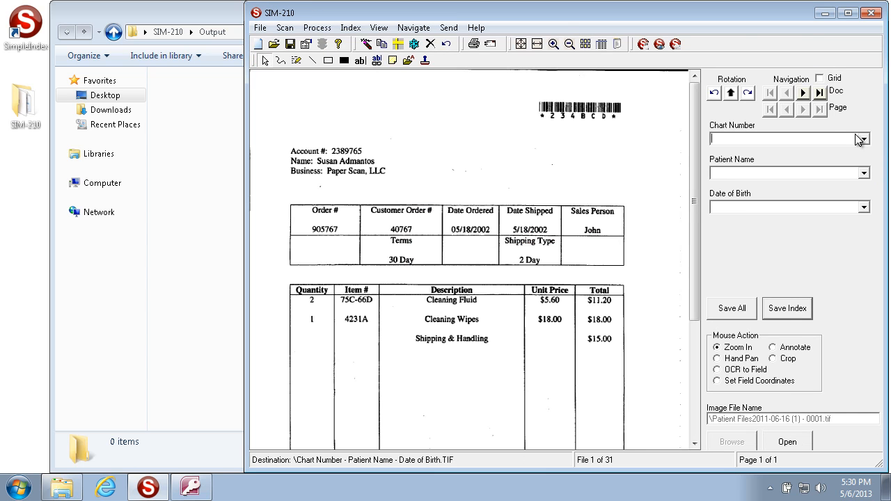
{"action": "left_click", "coordinate": [863, 140]}
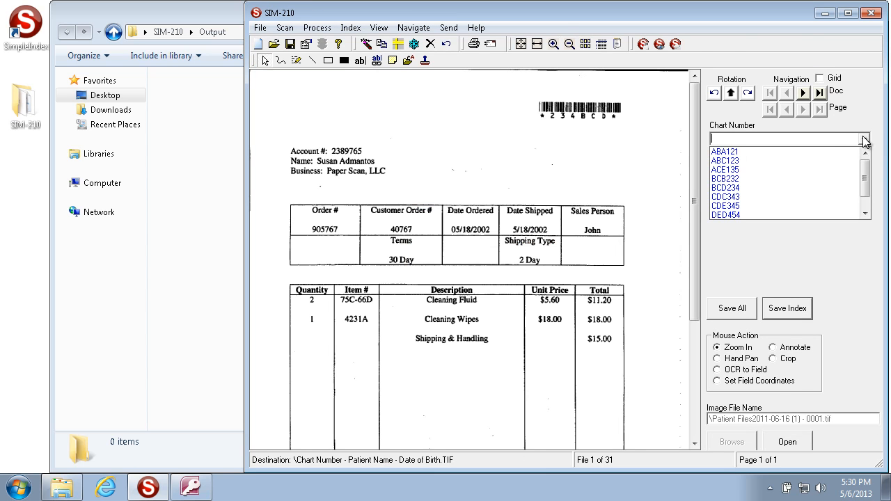
{"action": "left_click", "coordinate": [804, 186]}
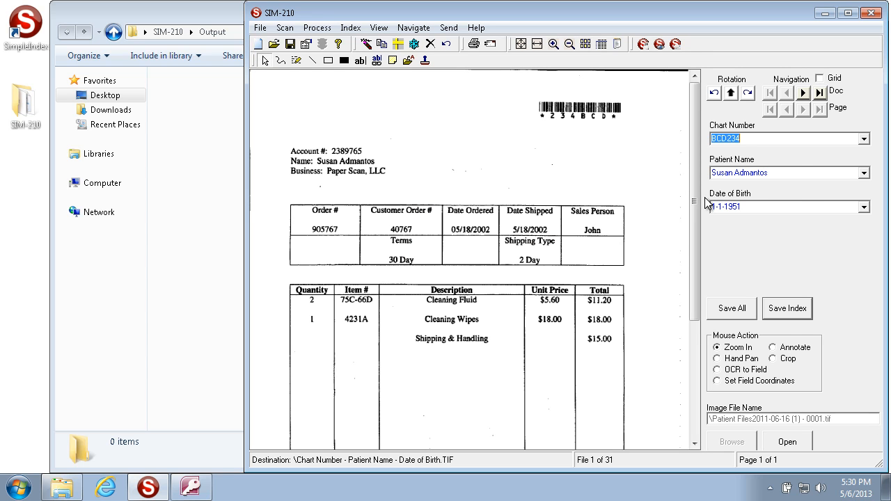
- Compare the two BCD234 records in the Access Patient_Info table, and abort the SIM-210 job without saving the batch files
{"action": "left_click", "coordinate": [190, 488]}
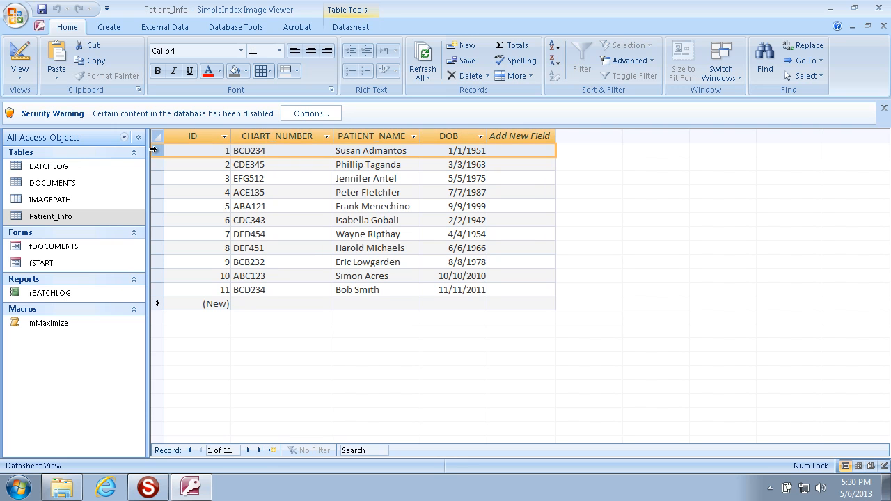
{"action": "left_click", "coordinate": [276, 290]}
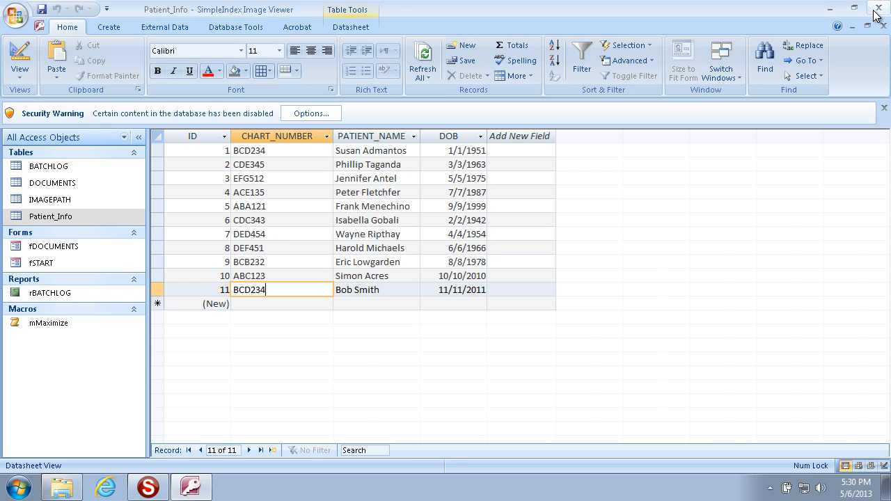
{"action": "left_click", "coordinate": [830, 10]}
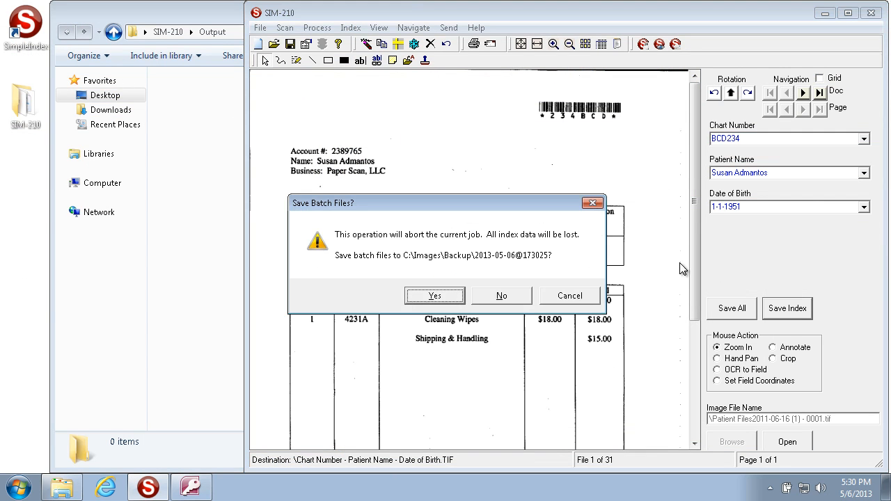
{"action": "left_click", "coordinate": [503, 298]}
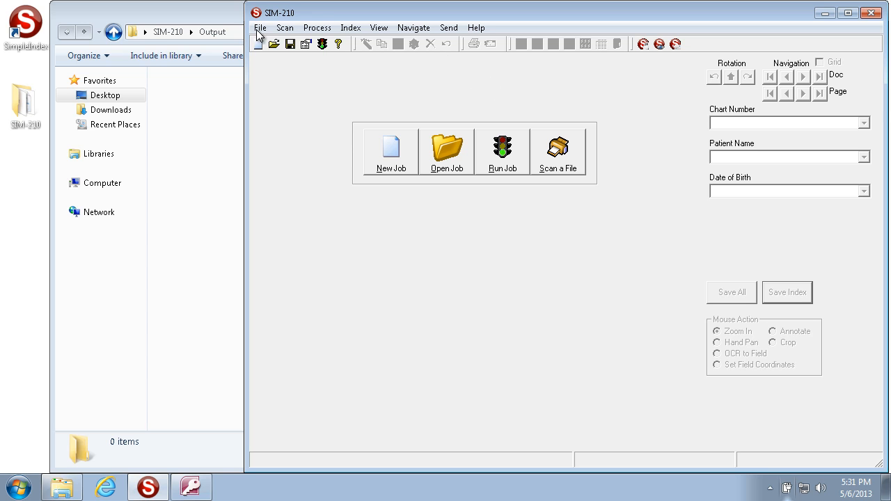
- Change the Patient Name index field's type from Autofill to List and select its PATIENT_NAME template text
{"action": "left_click", "coordinate": [306, 45]}
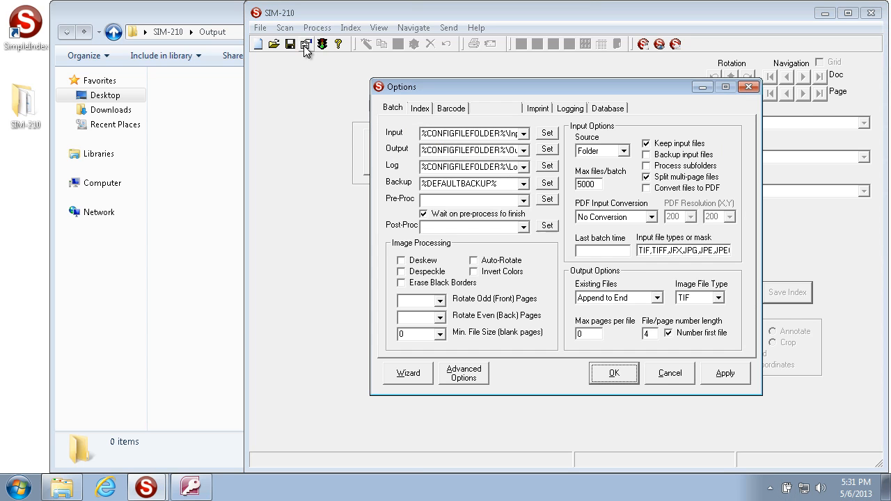
{"action": "left_click", "coordinate": [426, 110]}
{"action": "left_click", "coordinate": [434, 189]}
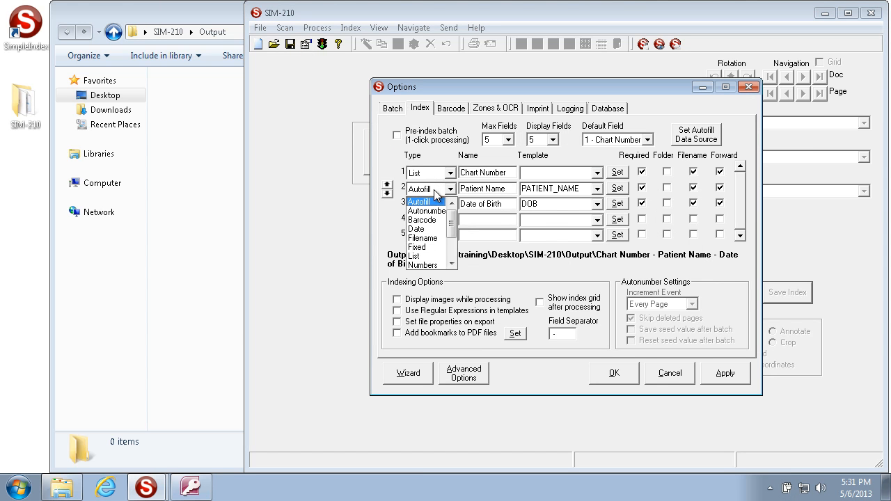
{"action": "left_click", "coordinate": [415, 256]}
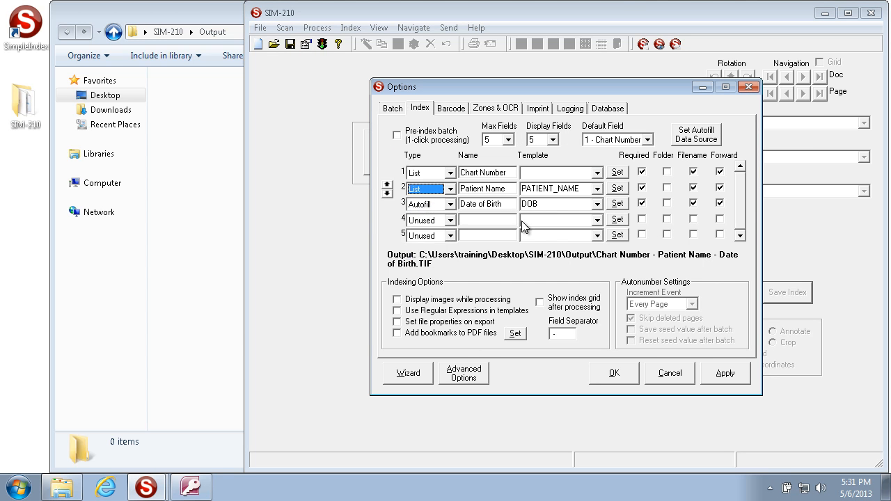
{"action": "left_click", "coordinate": [589, 190]}
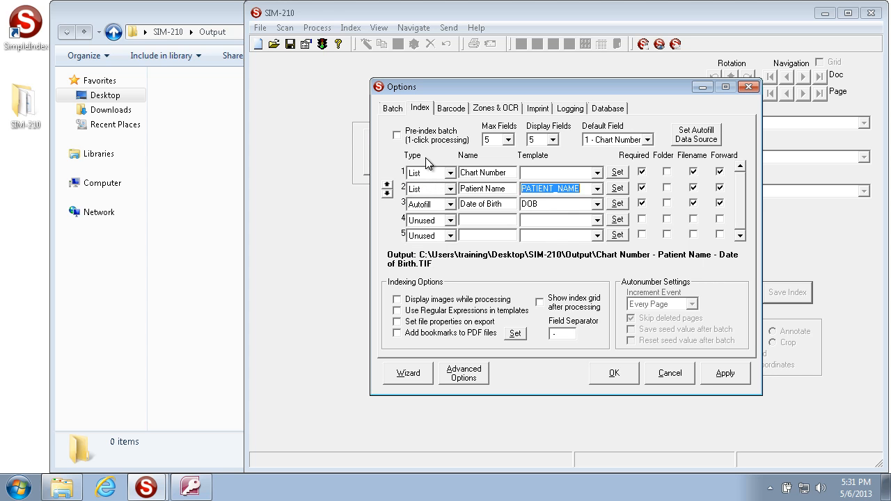
- Set the Patient Name field's list source to Patient_Info|PATIENT_NAME, checking the column name against the Access Patient_Info table
{"action": "left_click", "coordinate": [491, 110]}
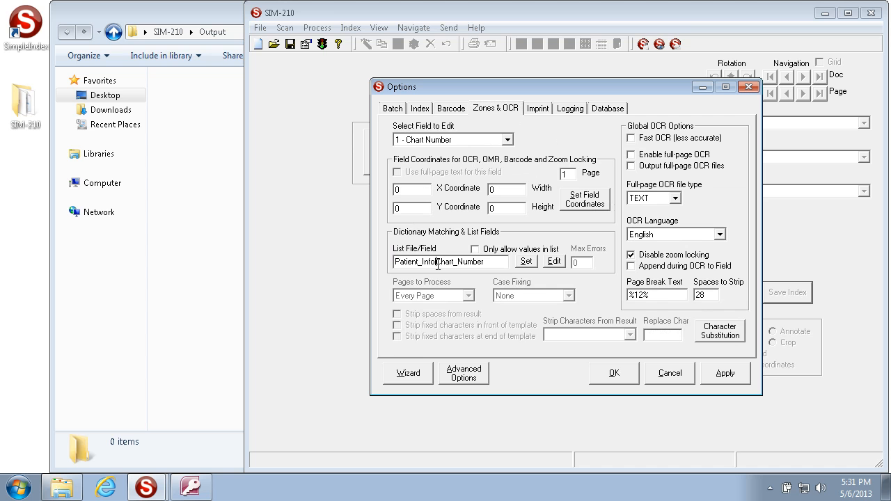
{"action": "left_click_drag", "start_coordinate": [438, 263], "coordinate": [395, 263]}
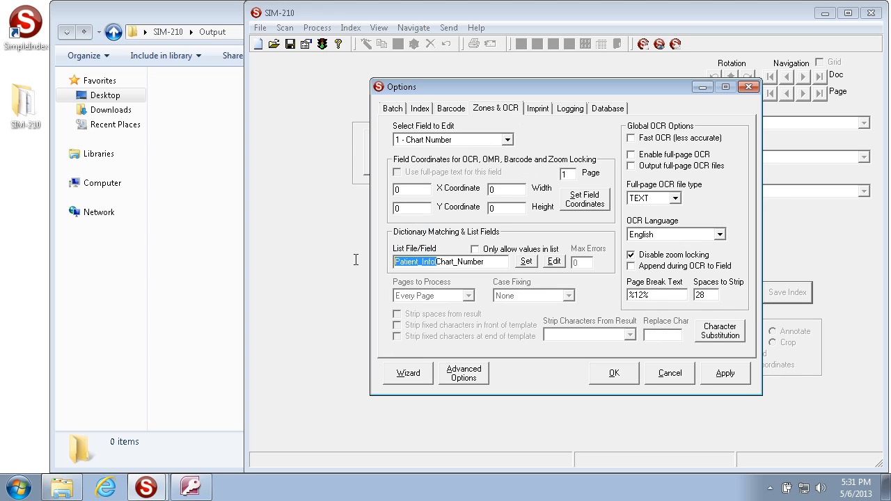
{"action": "left_click", "coordinate": [456, 140]}
{"action": "left_click", "coordinate": [446, 161]}
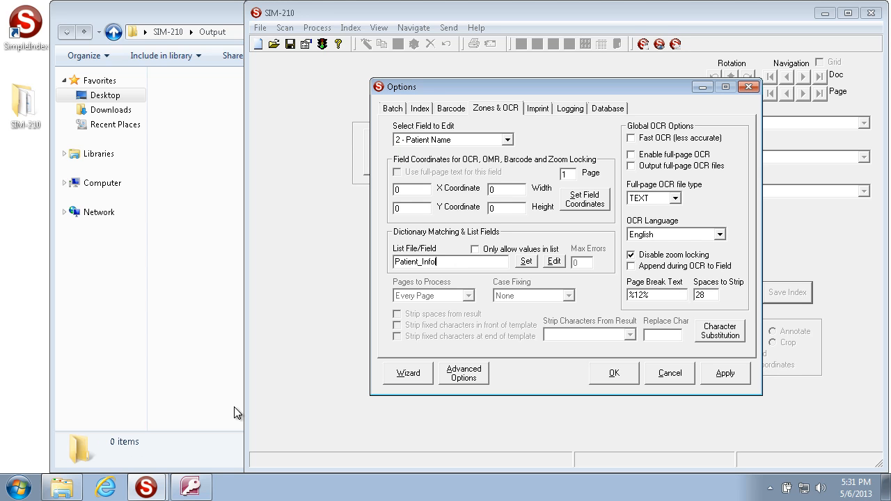
{"action": "type", "text": "|PATIENT_NAME"}
{"action": "left_click", "coordinate": [203, 492]}
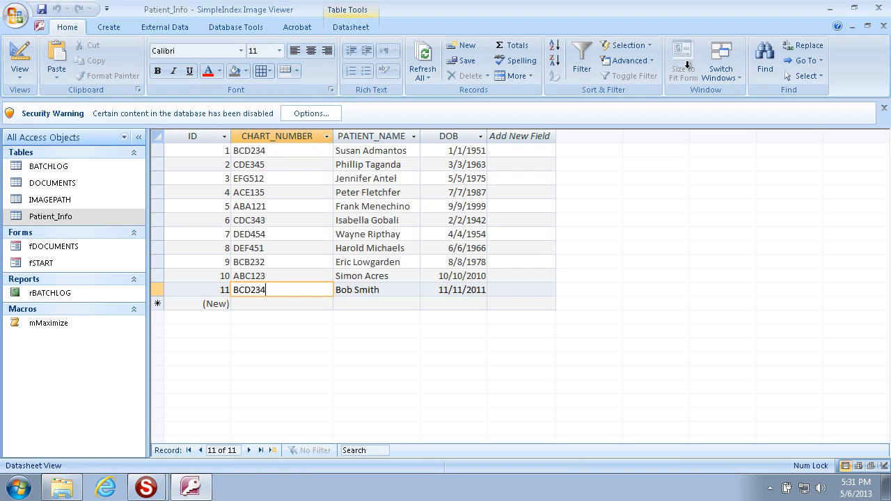
{"action": "left_click", "coordinate": [830, 8]}
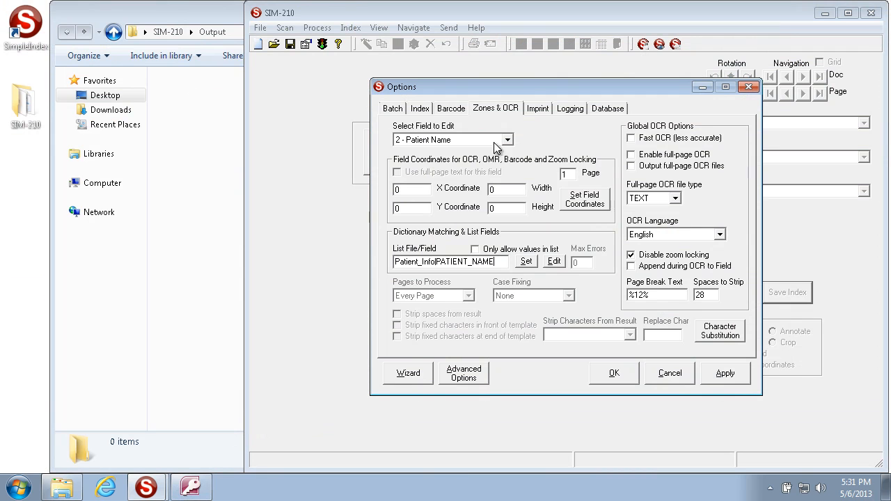
- Add a second autofill key that matches database field PATIENT_NAME | String to index field 2 - Patient Name
{"action": "left_click", "coordinate": [424, 110]}
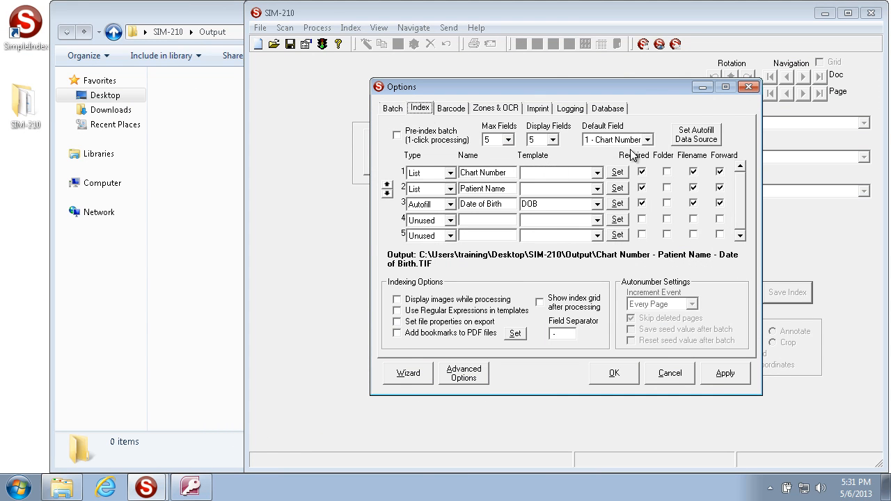
{"action": "left_click", "coordinate": [703, 141]}
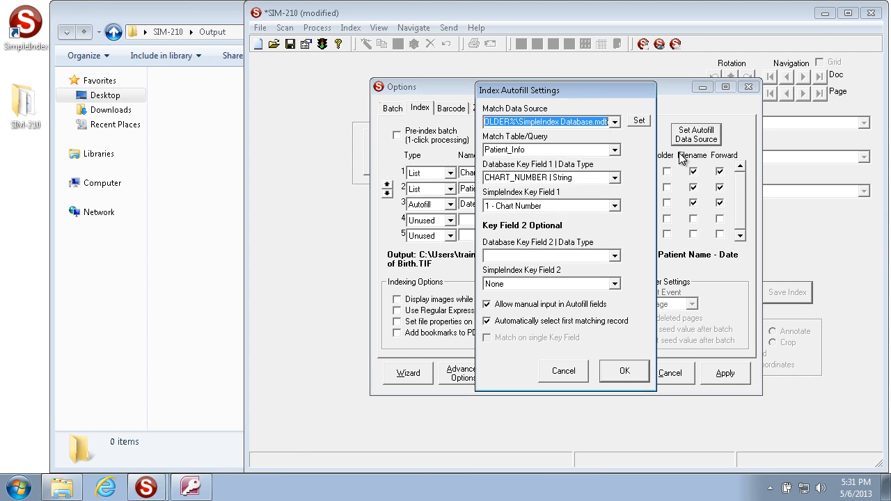
{"action": "left_click", "coordinate": [615, 257]}
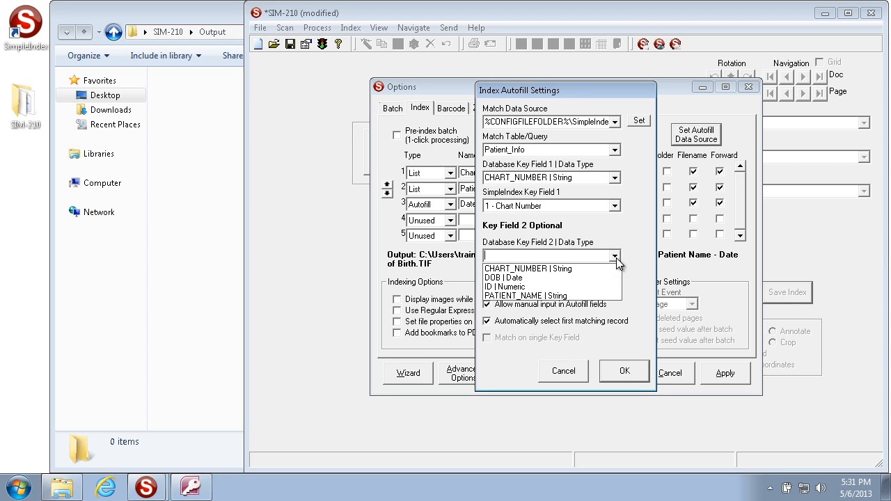
{"action": "left_click", "coordinate": [573, 295]}
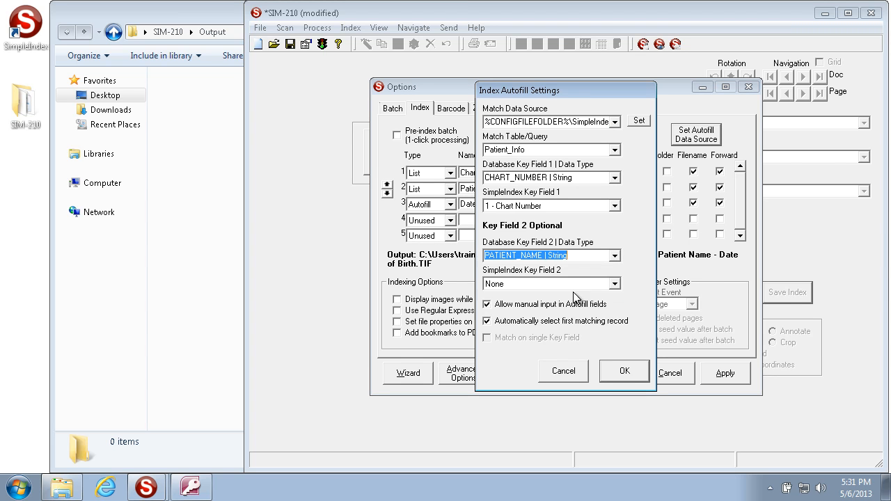
{"action": "left_click", "coordinate": [614, 284]}
{"action": "left_click", "coordinate": [572, 315]}
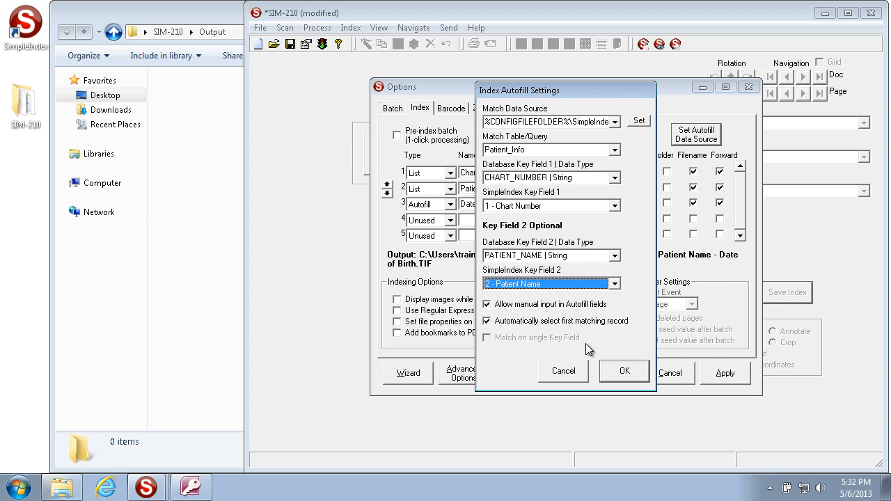
{"action": "left_click", "coordinate": [613, 366]}
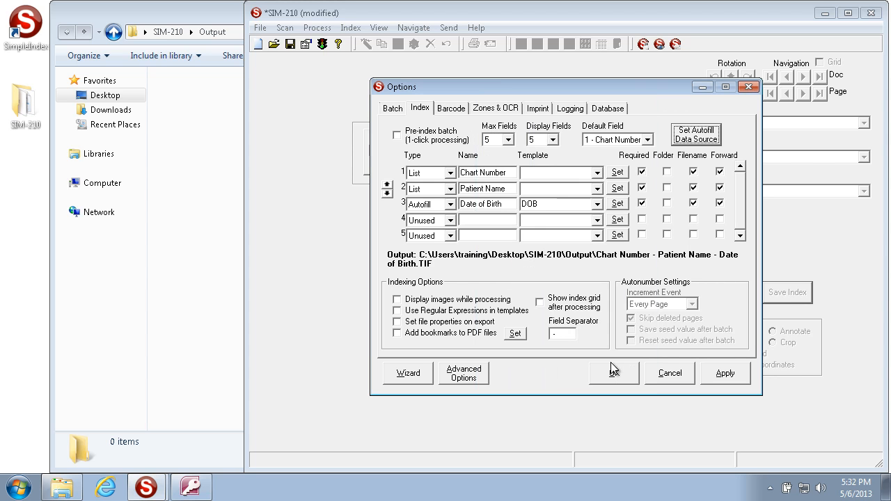
- Disable automatic selection of the first matching record in the index autofill settings, and save the job configuration
{"action": "left_click", "coordinate": [705, 137]}
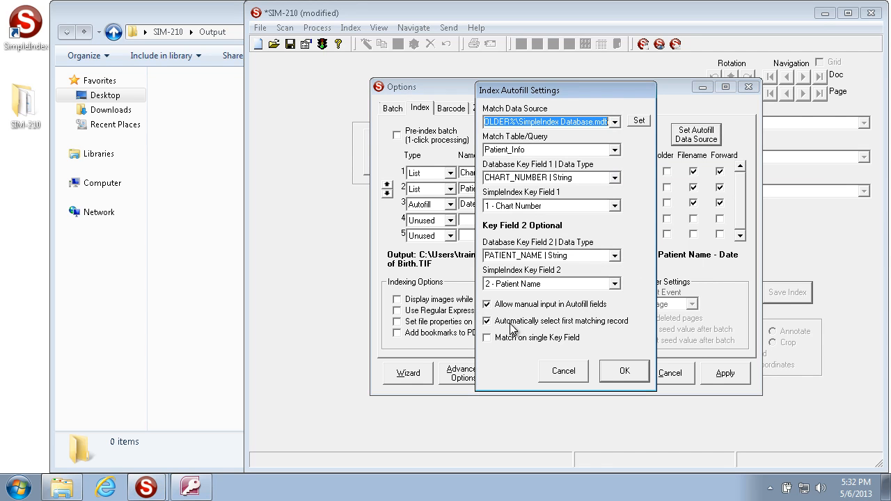
{"action": "left_click", "coordinate": [511, 324]}
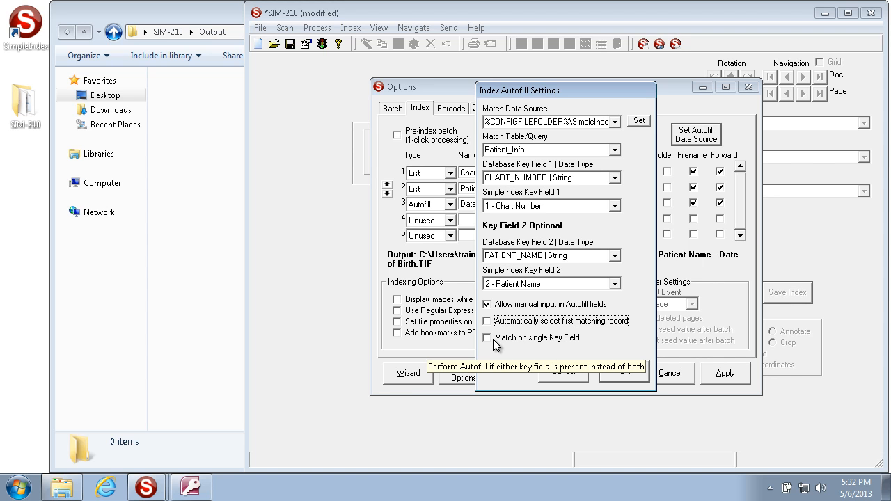
{"action": "left_click", "coordinate": [621, 380]}
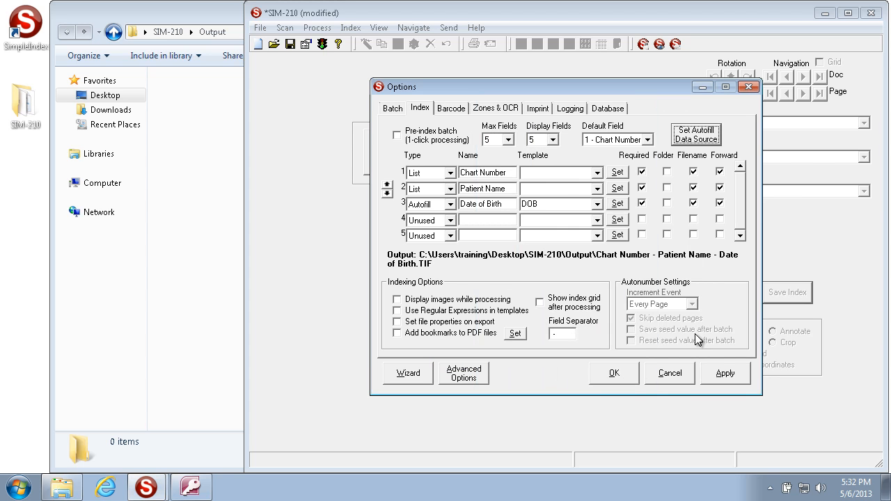
{"action": "left_click", "coordinate": [726, 377]}
{"action": "left_click", "coordinate": [595, 378]}
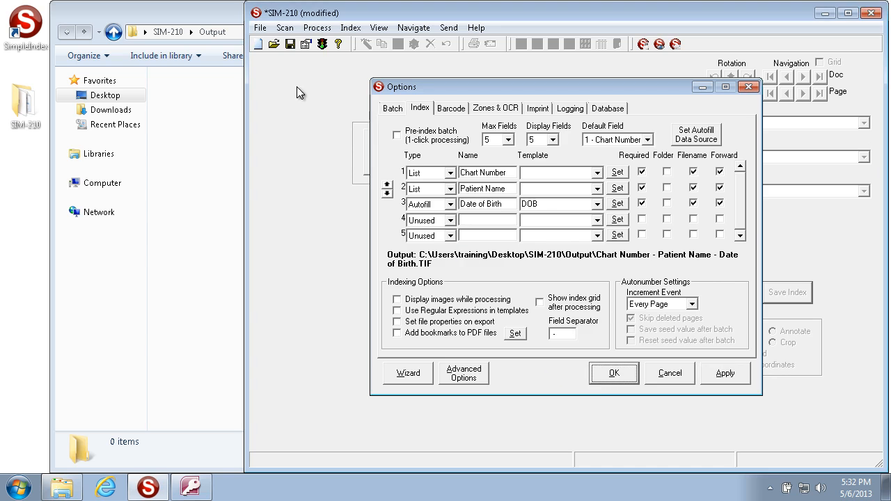
{"action": "left_click", "coordinate": [289, 44]}
{"action": "left_click", "coordinate": [567, 313]}
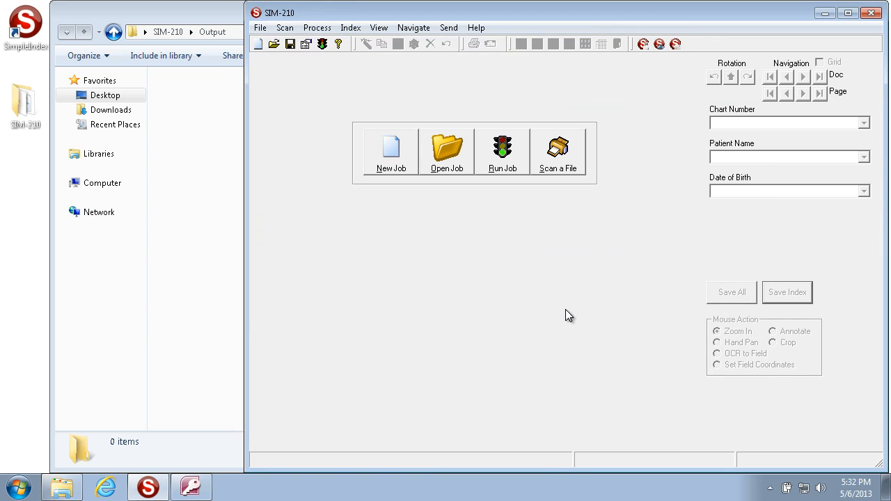
- Run the job, choose BCD234 as the first document's Chart Number, and accept the first of the multiple matches
{"action": "left_click", "coordinate": [515, 147]}
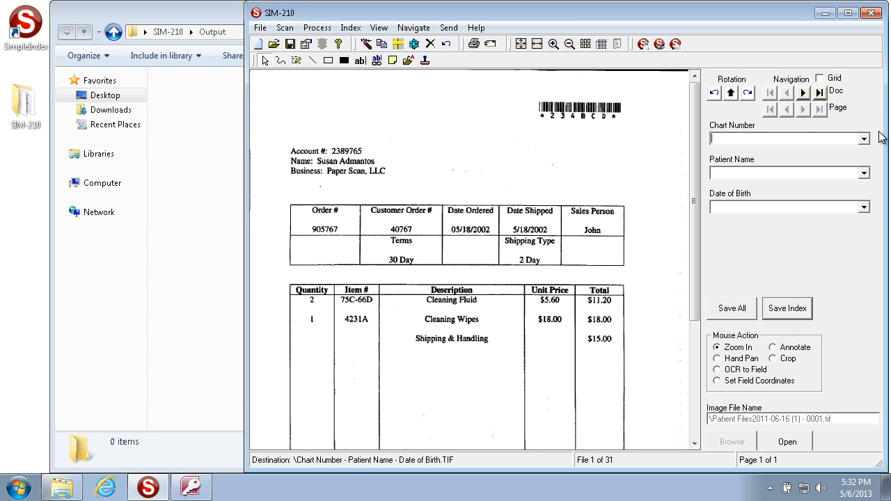
{"action": "left_click", "coordinate": [863, 139]}
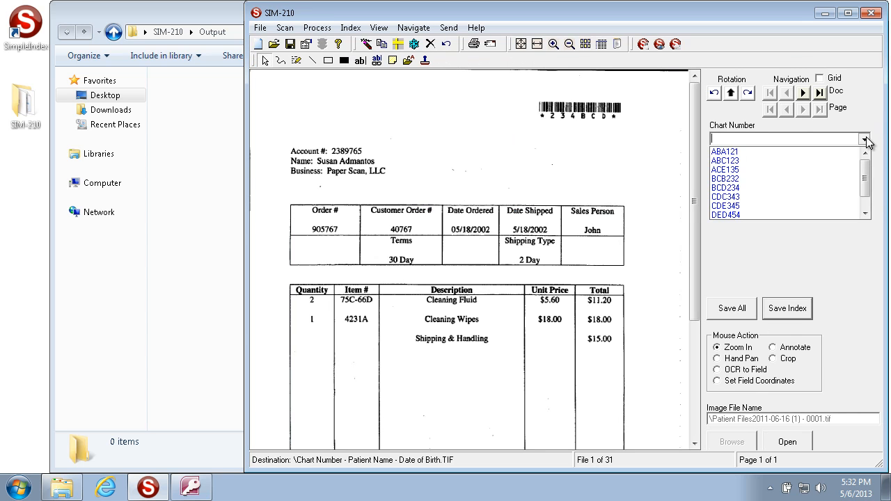
{"action": "left_click", "coordinate": [792, 188]}
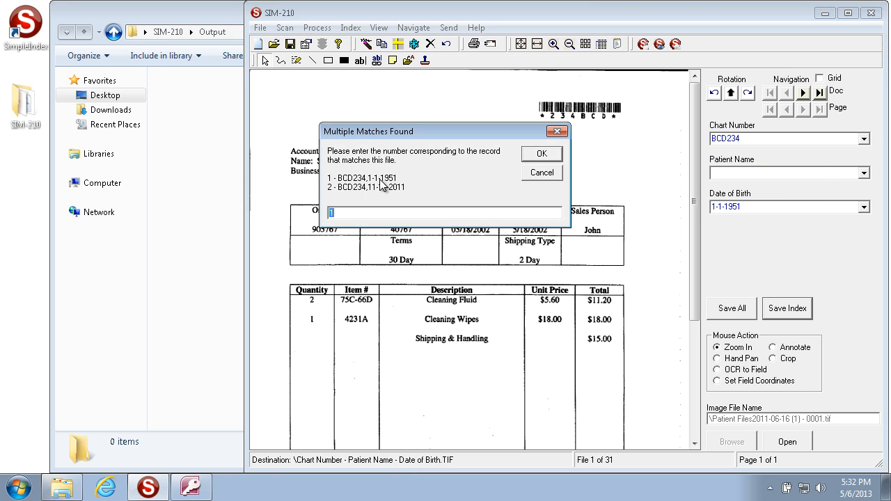
{"action": "left_click", "coordinate": [540, 153]}
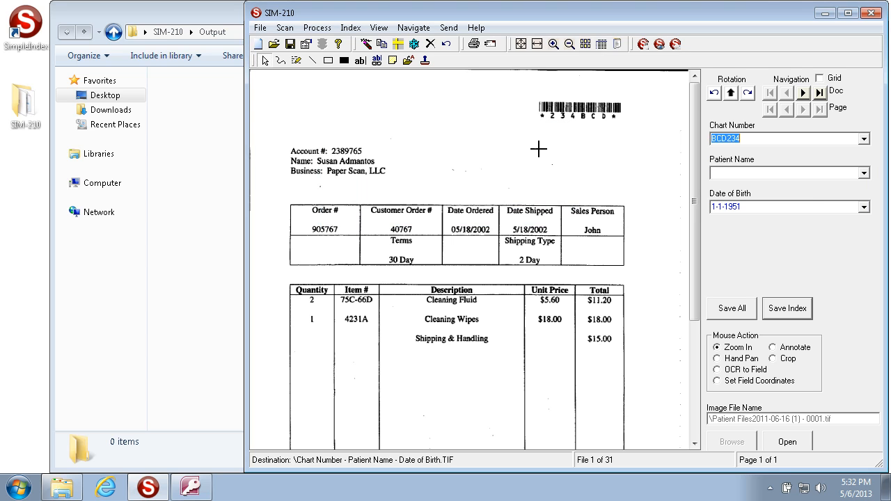
- Set the document's Patient Name to the BCD234 patient from record 11, and check the autofilled Date of Birth
{"action": "left_click", "coordinate": [863, 172]}
{"action": "left_click", "coordinate": [759, 186]}
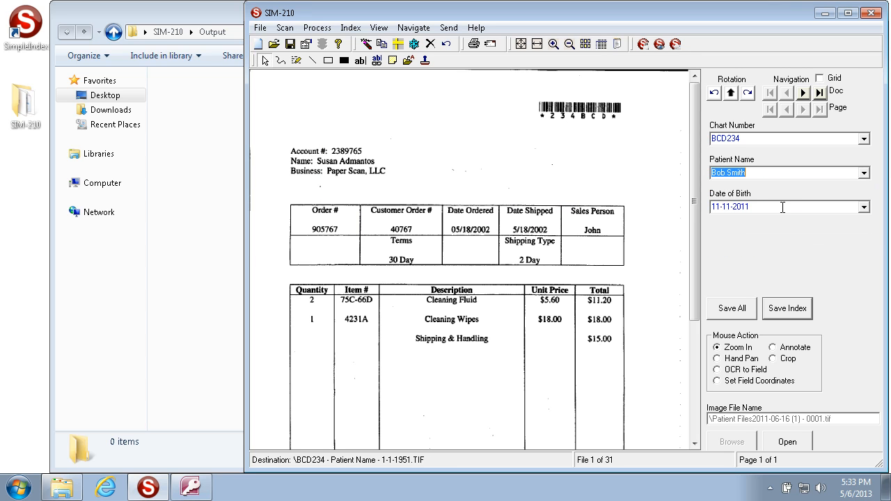
{"action": "left_click", "coordinate": [783, 207]}
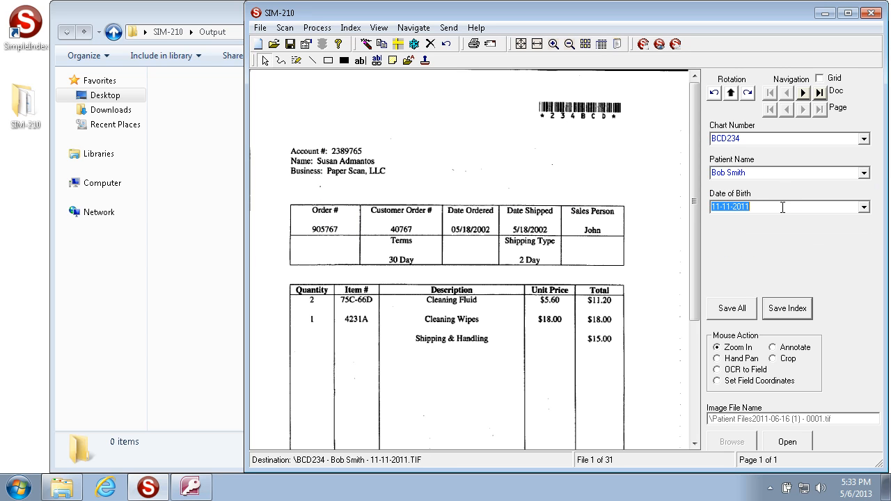
- Change the Patient Name to the patient printed on the document, and abort the job without saving the batch
{"action": "left_click", "coordinate": [864, 173]}
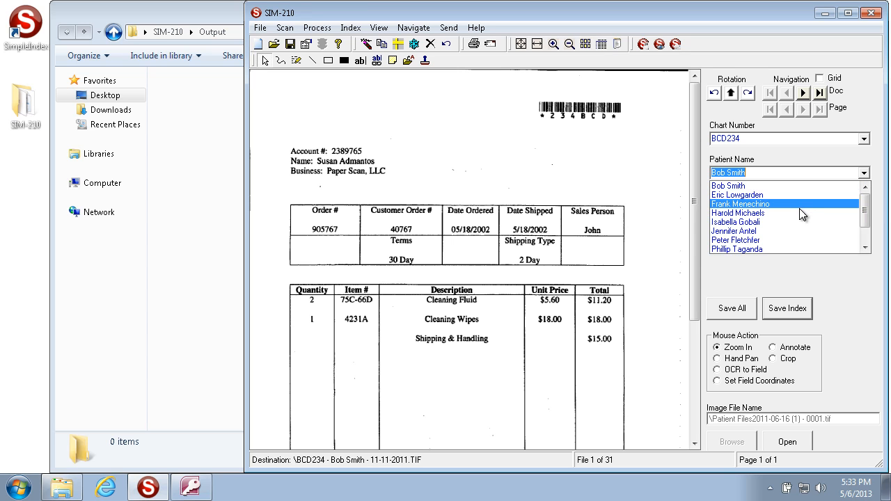
{"action": "scroll", "coordinate": [792, 185], "scroll_direction": "down", "scroll_amount": 1}
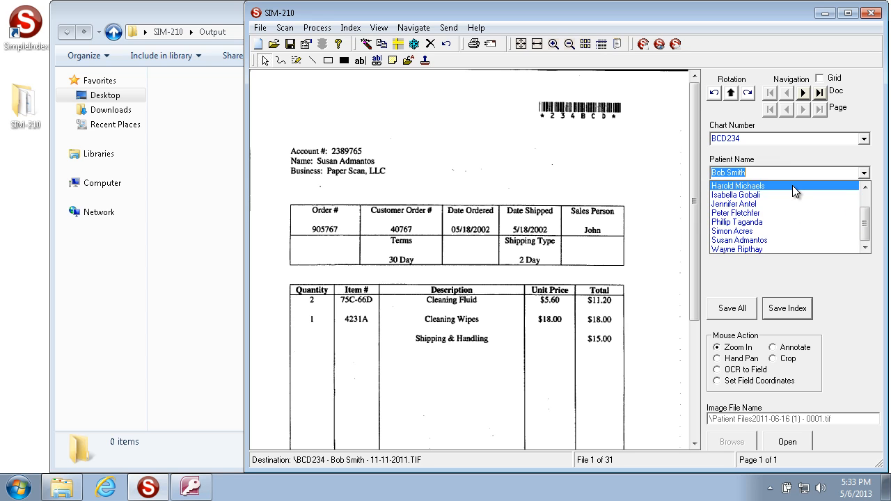
{"action": "left_click", "coordinate": [780, 240]}
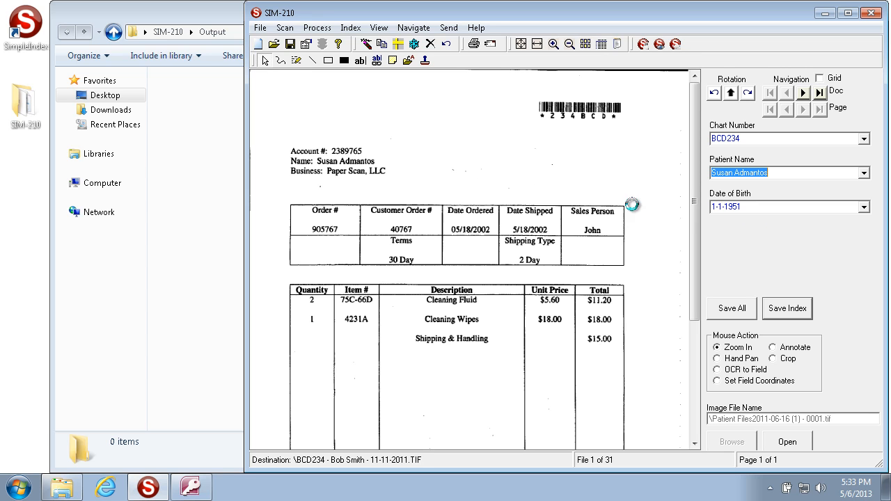
{"action": "key", "text": "Escape"}
{"action": "left_click", "coordinate": [509, 296]}
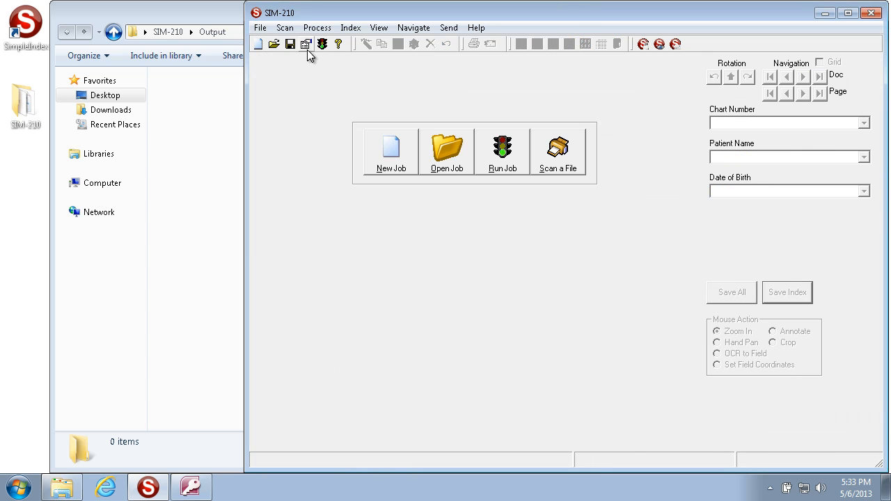
- Re-enable automatic selection of the first matching record in the index autofill settings, and apply the options
{"action": "left_click", "coordinate": [307, 49]}
{"action": "left_click", "coordinate": [420, 109]}
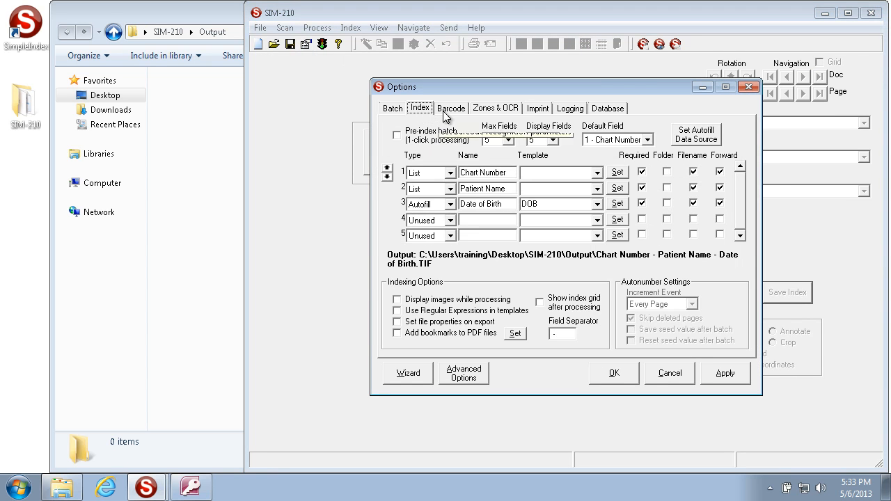
{"action": "left_click", "coordinate": [696, 134]}
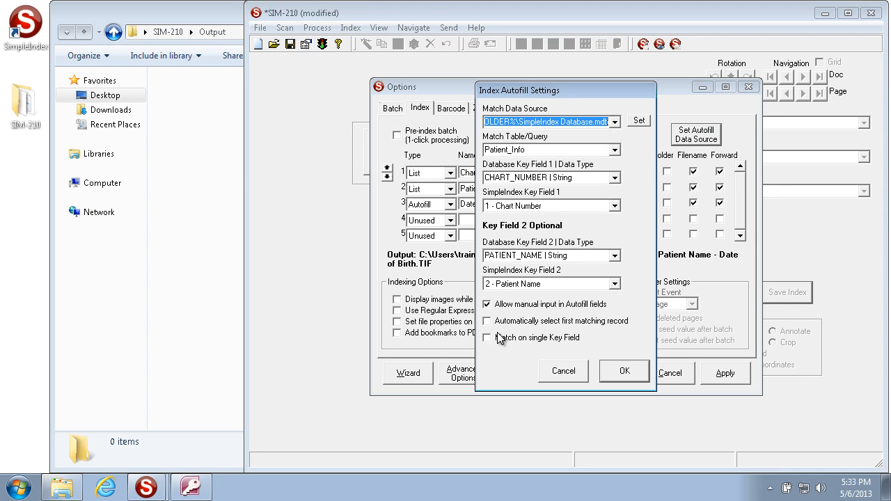
{"action": "left_click", "coordinate": [489, 322]}
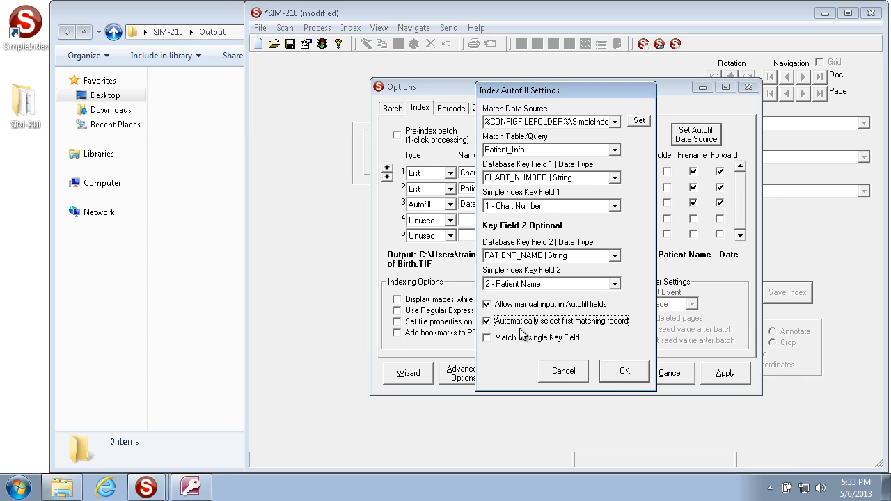
{"action": "left_click", "coordinate": [625, 373]}
{"action": "left_click", "coordinate": [724, 373]}
- Run the job with the updated autofill settings and choose BCD234 as the first document's Chart Number
{"action": "left_click", "coordinate": [527, 171]}
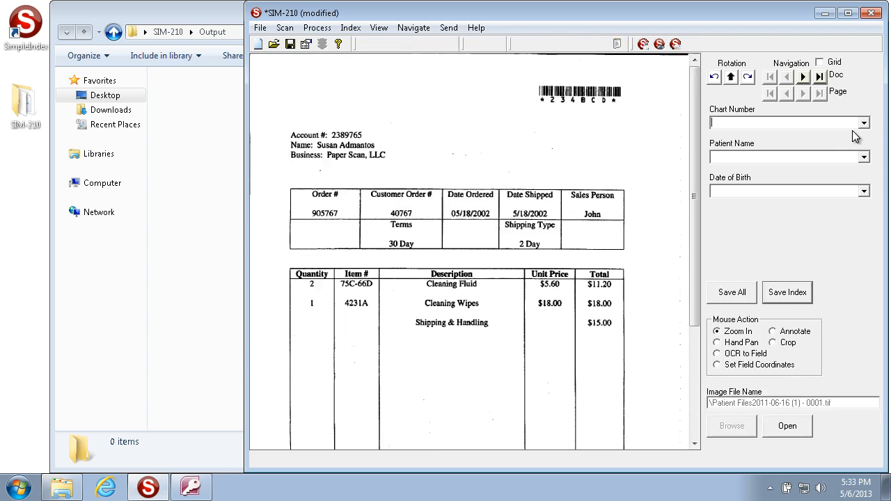
{"action": "left_click", "coordinate": [863, 138]}
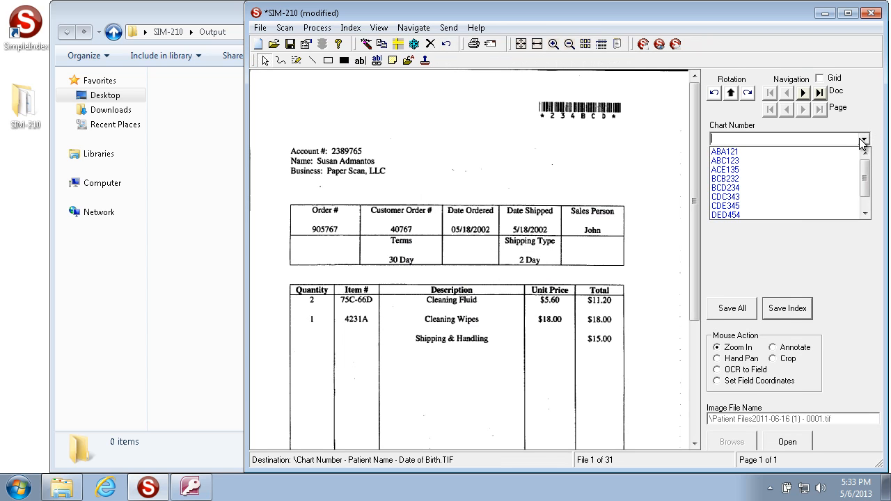
{"action": "left_click", "coordinate": [806, 188]}
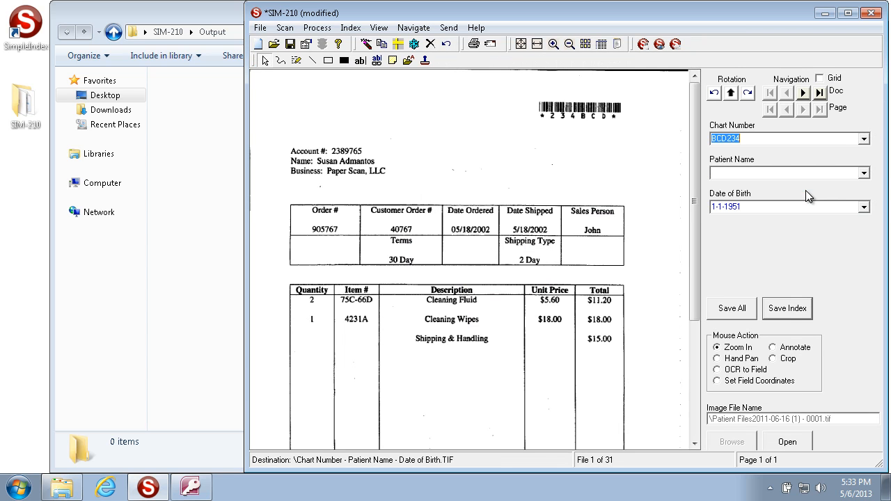
- Set the first document's Patient Name to the first patient in the list, who shares chart number BCD234
{"action": "left_click", "coordinate": [864, 173]}
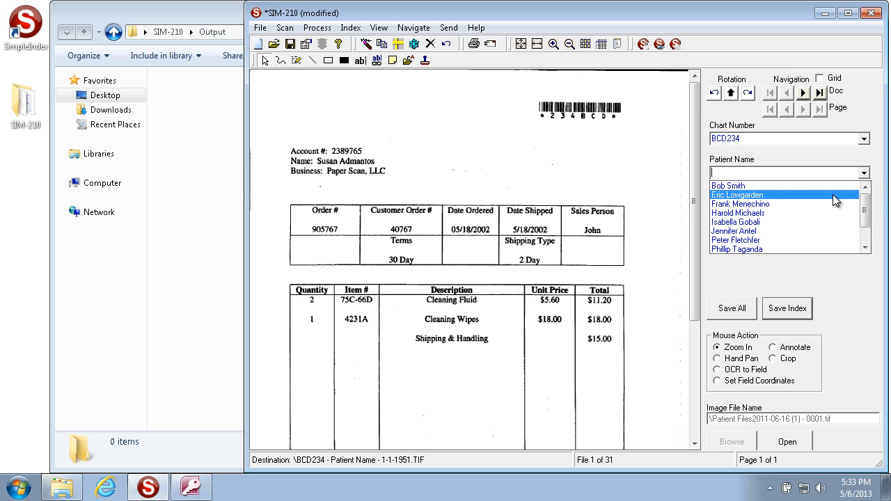
{"action": "scroll", "coordinate": [828, 197], "scroll_direction": "down", "scroll_amount": 1}
{"action": "scroll", "coordinate": [772, 244], "scroll_direction": "up", "scroll_amount": 1}
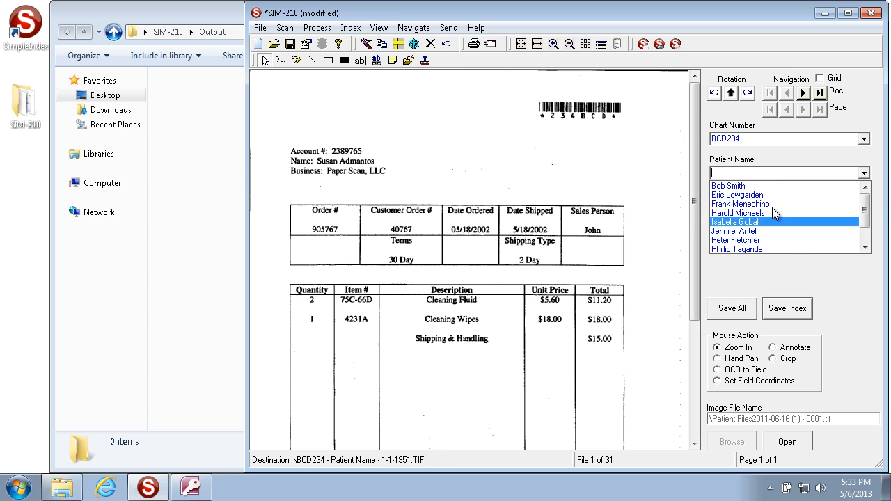
{"action": "key", "text": "Escape"}
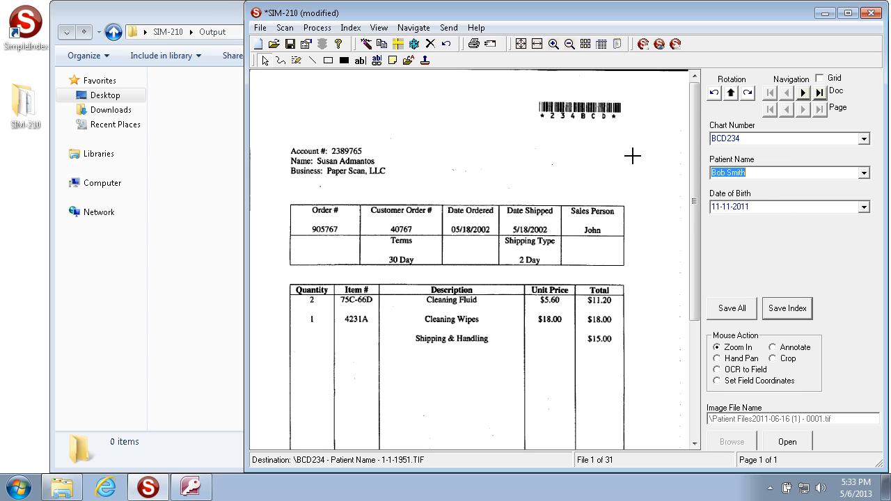
- Clear the first document's Chart Number, and set its Patient Name to the patient printed on the document
{"action": "left_click", "coordinate": [793, 141]}
{"action": "key", "text": "Delete"}
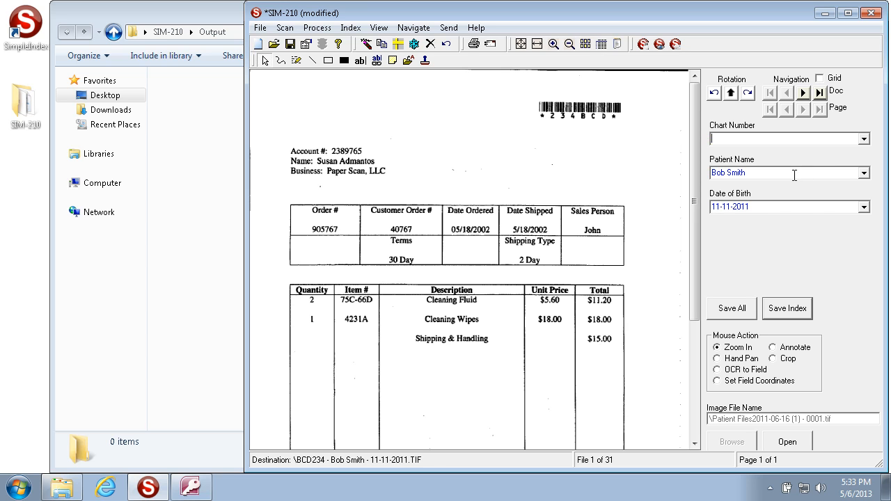
{"action": "left_click", "coordinate": [796, 173]}
{"action": "left_click", "coordinate": [856, 173]}
{"action": "left_click", "coordinate": [863, 174]}
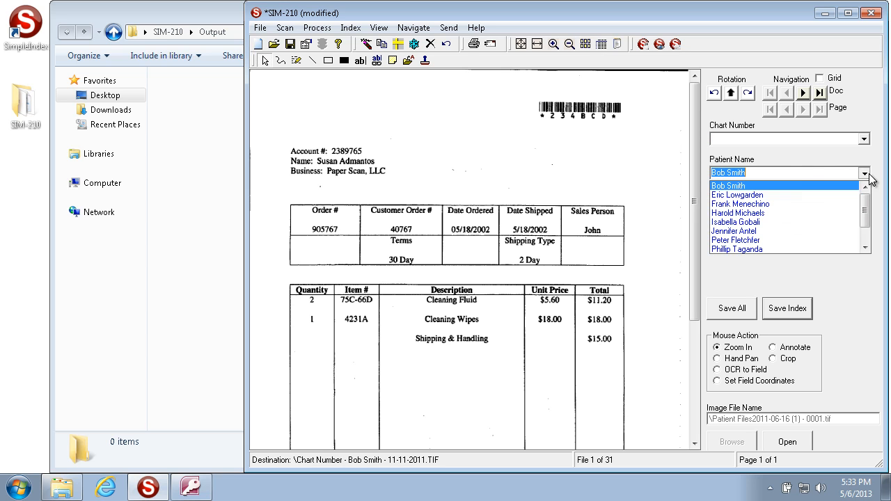
{"action": "scroll", "coordinate": [790, 215], "scroll_direction": "down", "scroll_amount": 1}
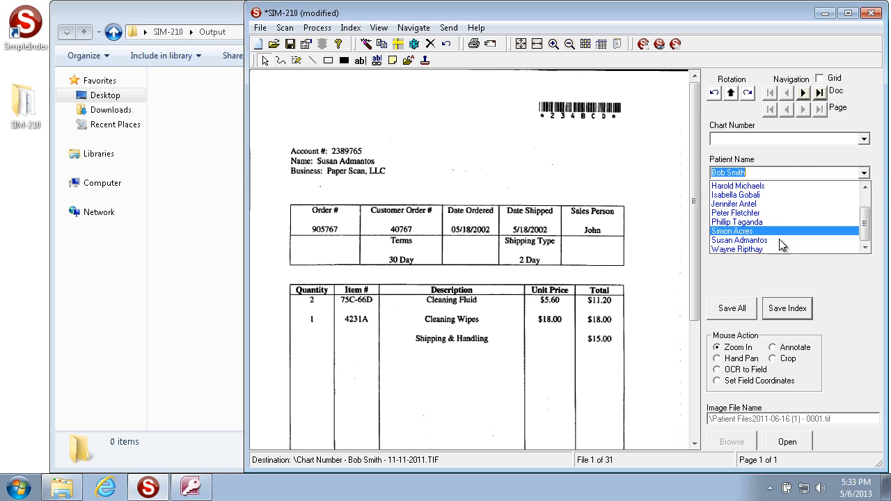
{"action": "left_click", "coordinate": [767, 239]}
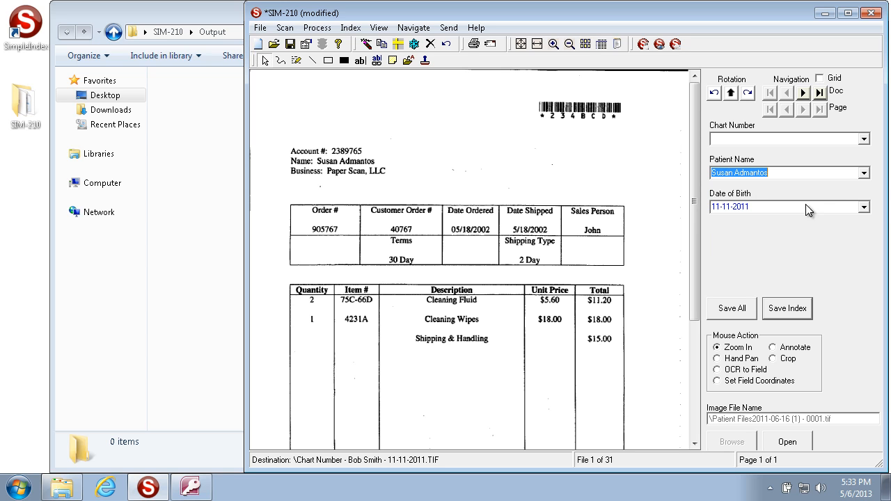
- Change the Patient Name back to the first patient in the list, leaving the Chart Number empty
{"action": "left_click", "coordinate": [863, 174]}
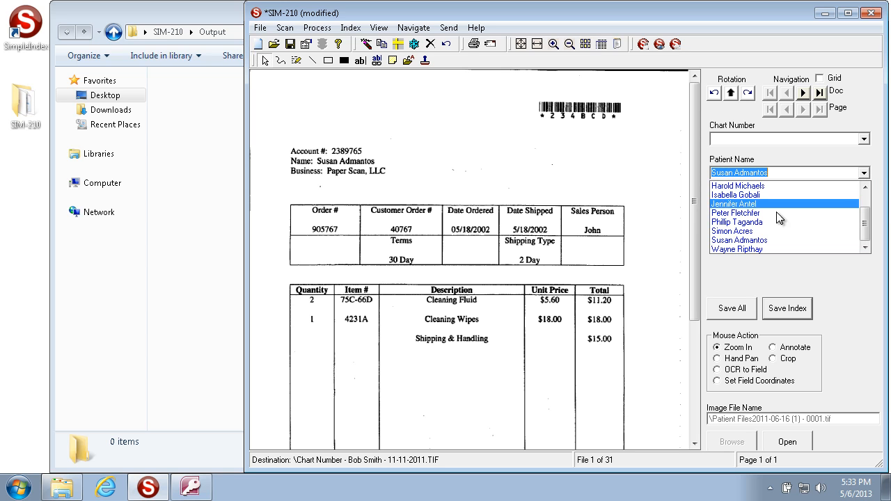
{"action": "scroll", "coordinate": [770, 197], "scroll_direction": "up", "scroll_amount": 1}
{"action": "left_click", "coordinate": [765, 188]}
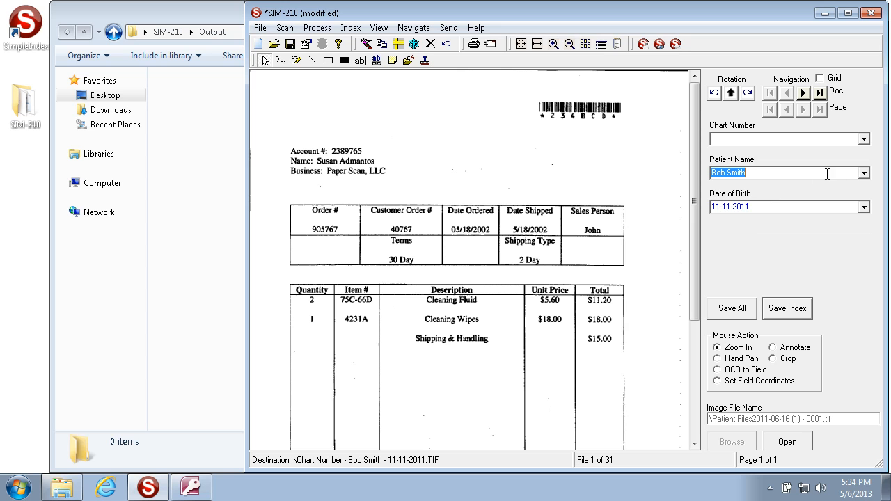
{"action": "left_click", "coordinate": [863, 173]}
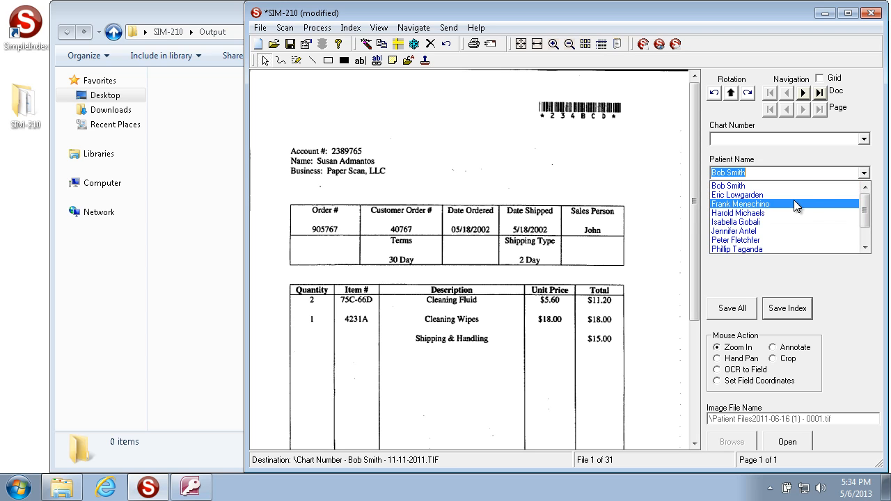
{"action": "left_click", "coordinate": [790, 160]}
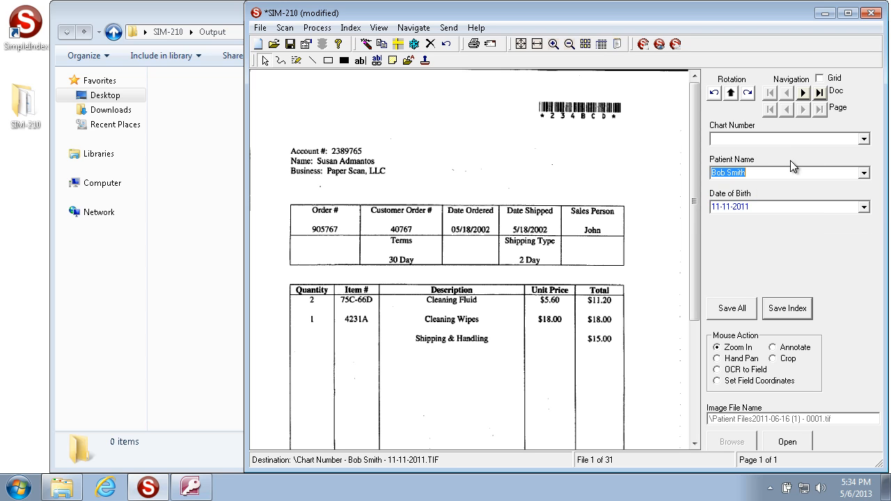
- Enable matching on a single key field in the index autofill settings, and accept the job options
{"action": "left_click", "coordinate": [307, 44]}
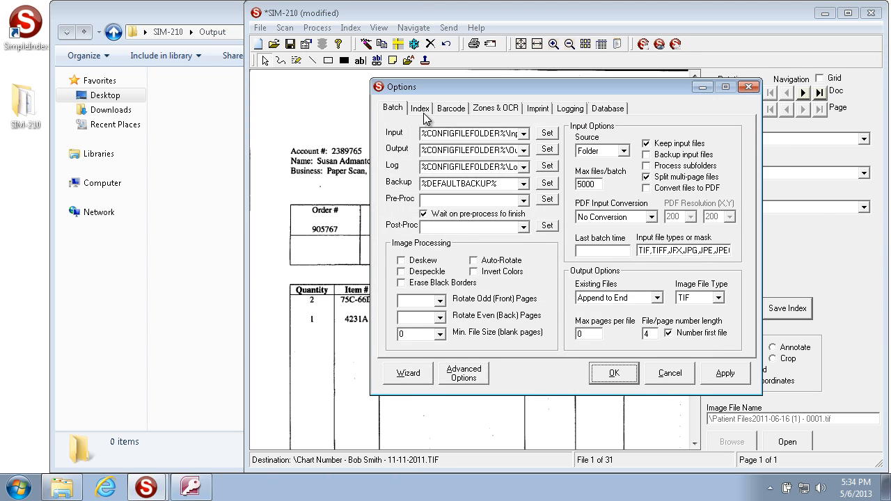
{"action": "left_click", "coordinate": [464, 376]}
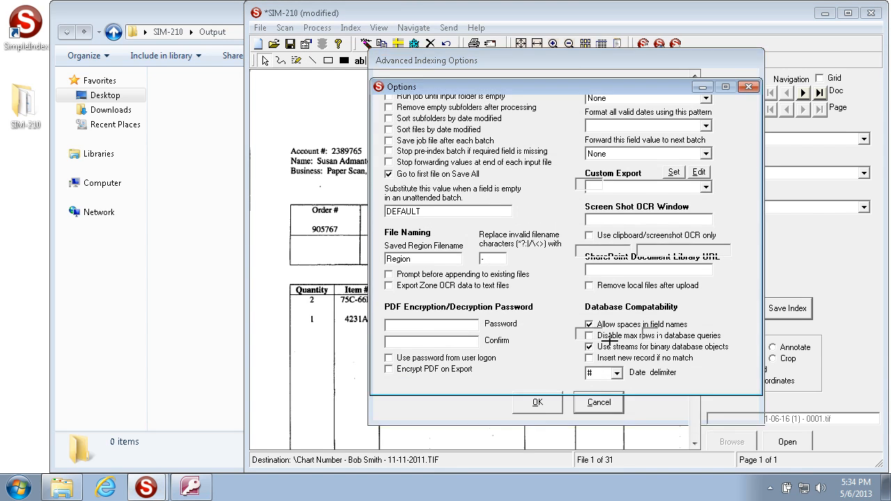
{"action": "left_click", "coordinate": [596, 401]}
{"action": "left_click", "coordinate": [420, 108]}
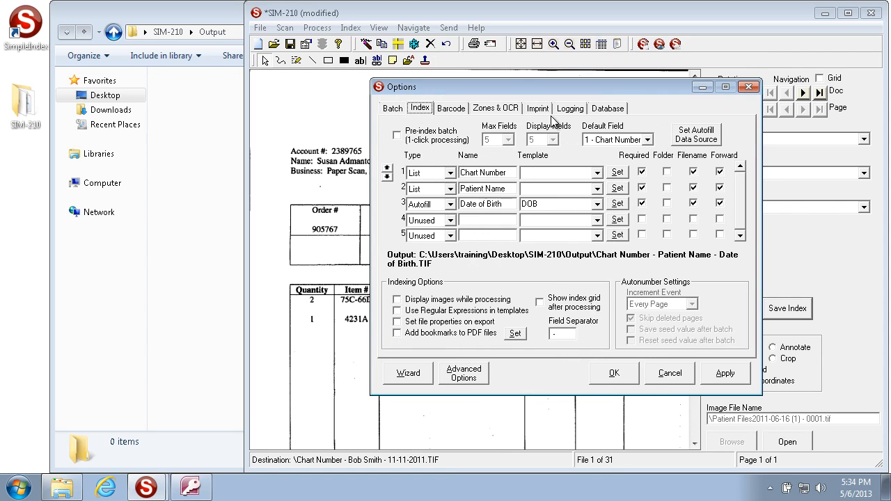
{"action": "left_click", "coordinate": [696, 134]}
{"action": "left_click", "coordinate": [515, 338]}
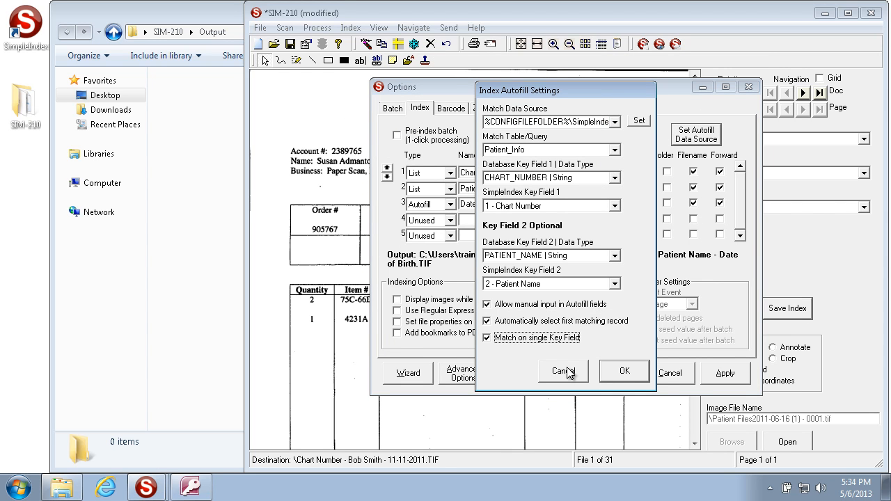
{"action": "left_click", "coordinate": [613, 375]}
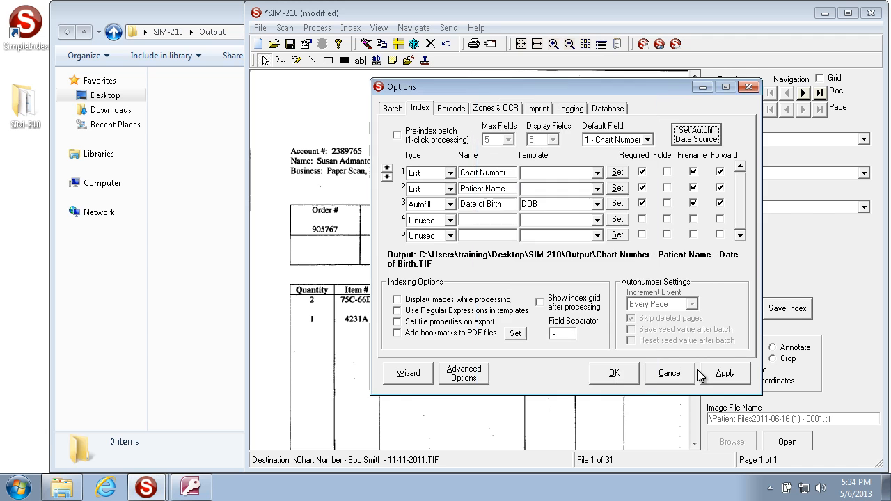
{"action": "left_click", "coordinate": [606, 376]}
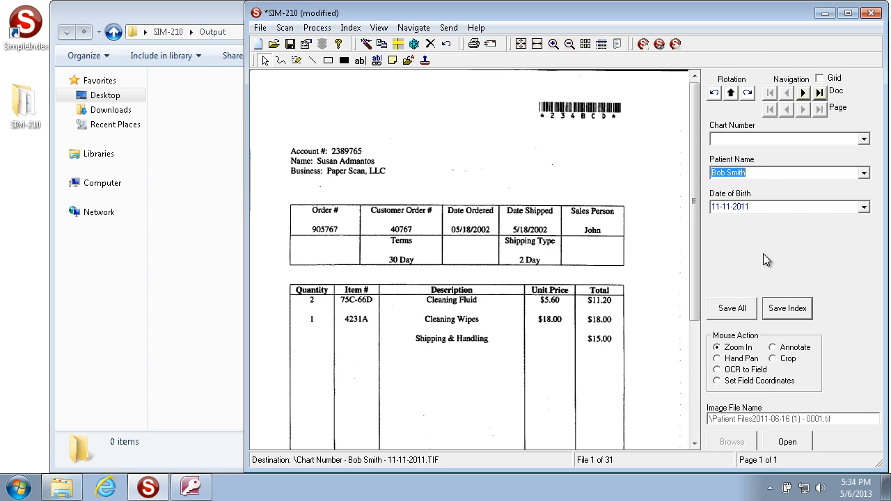
- Test name-only matching by choosing the patient printed on the document, followed by the first patient in the list
{"action": "left_click", "coordinate": [864, 172]}
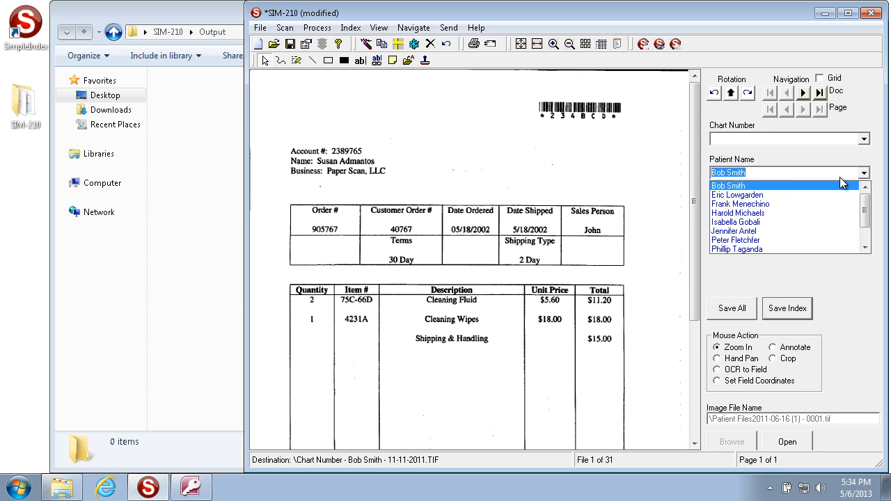
{"action": "scroll", "coordinate": [780, 236], "scroll_direction": "down", "scroll_amount": 1}
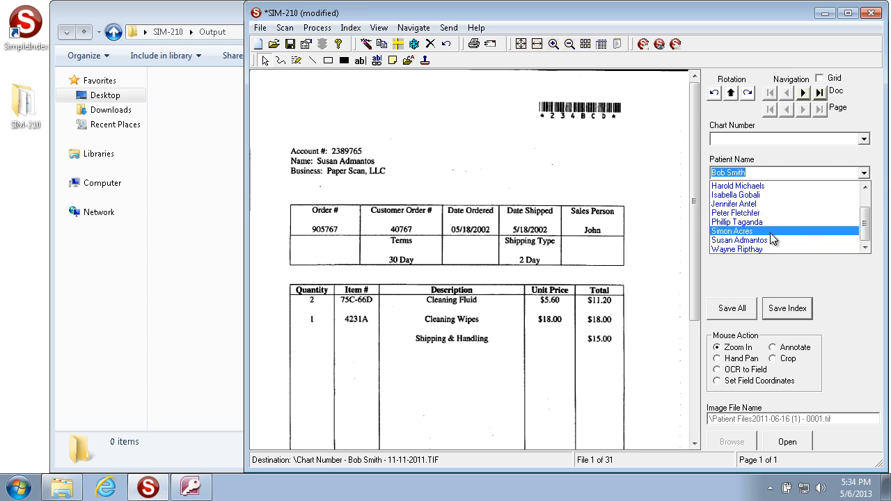
{"action": "left_click", "coordinate": [770, 243]}
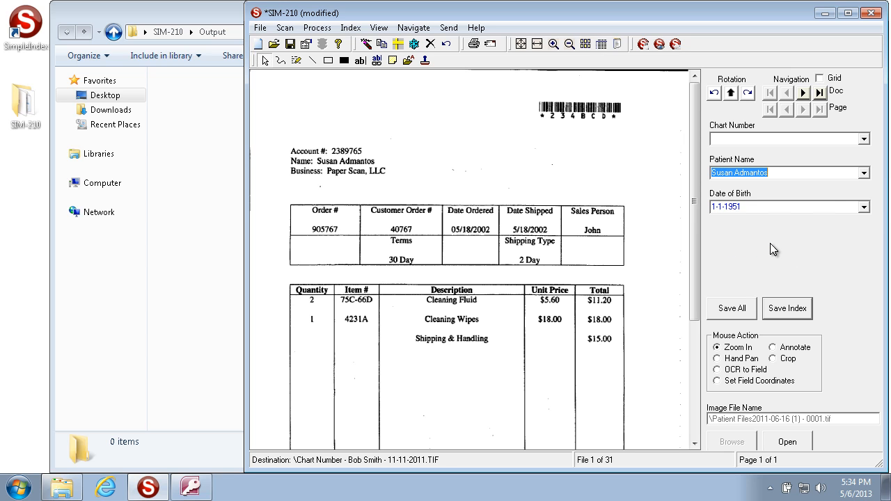
{"action": "left_click", "coordinate": [864, 172]}
{"action": "scroll", "coordinate": [811, 192], "scroll_direction": "up", "scroll_amount": 1}
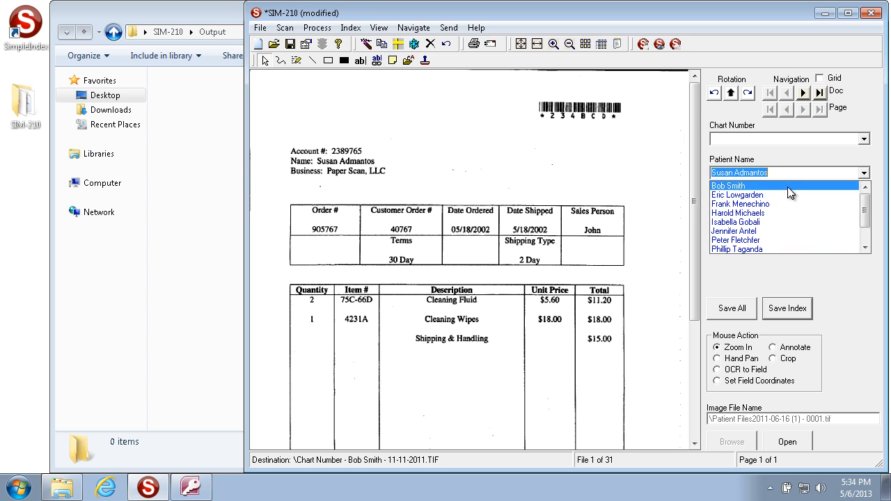
{"action": "left_click", "coordinate": [787, 186]}
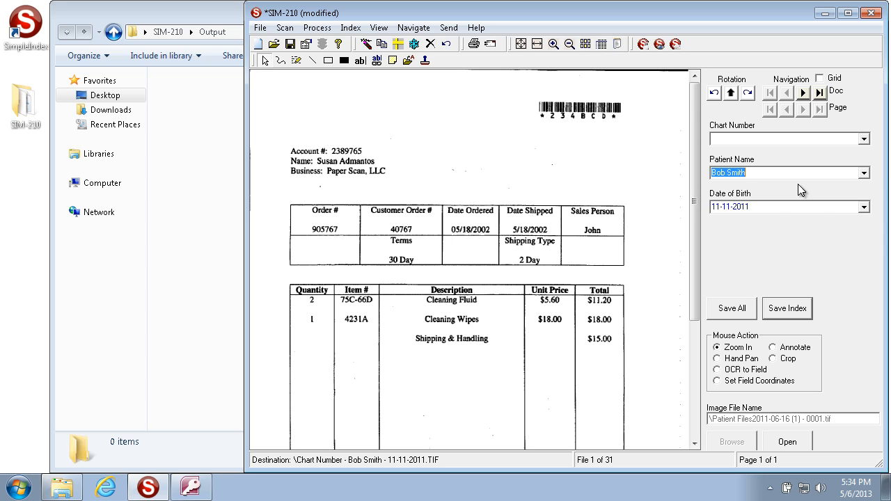
- Clear the Patient Name and choose the fifth Chart Number in the list to test matching by chart number alone
{"action": "key", "text": "Delete"}
{"action": "left_click", "coordinate": [864, 139]}
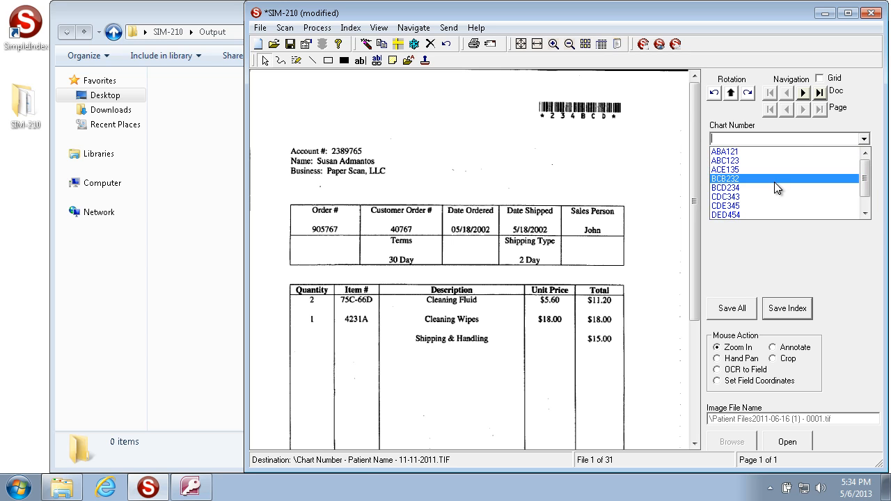
{"action": "left_click", "coordinate": [774, 188]}
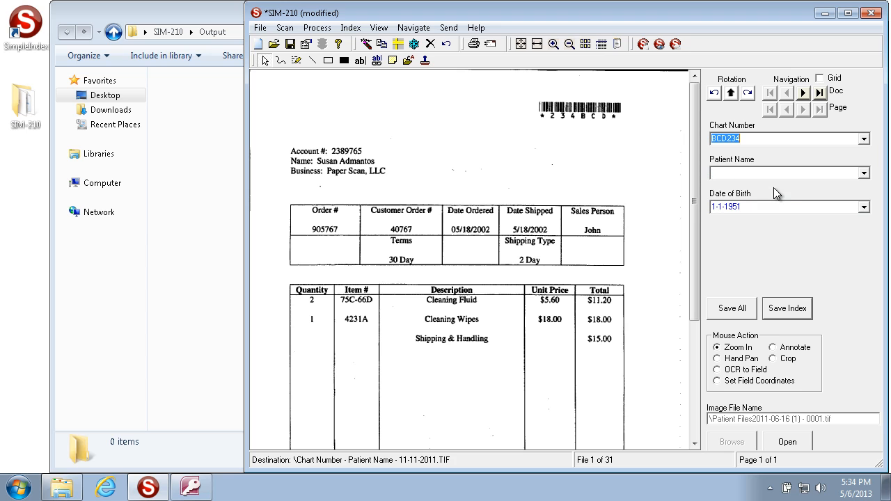
{"action": "left_click", "coordinate": [782, 201]}
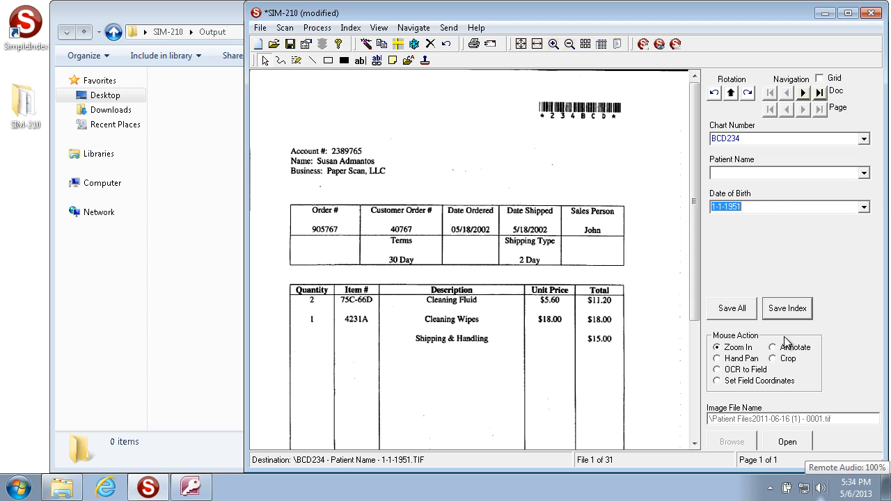
- Abort the current job without saving the batch files
{"action": "left_click", "coordinate": [732, 308]}
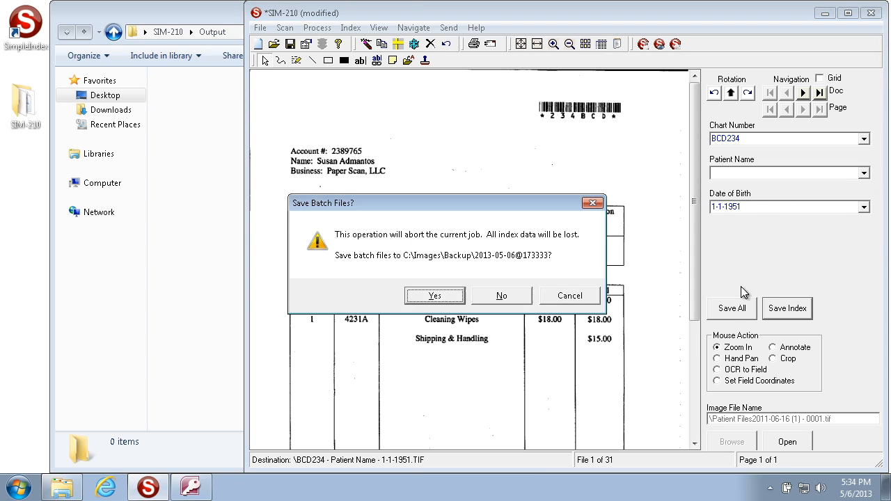
{"action": "left_click", "coordinate": [511, 298]}
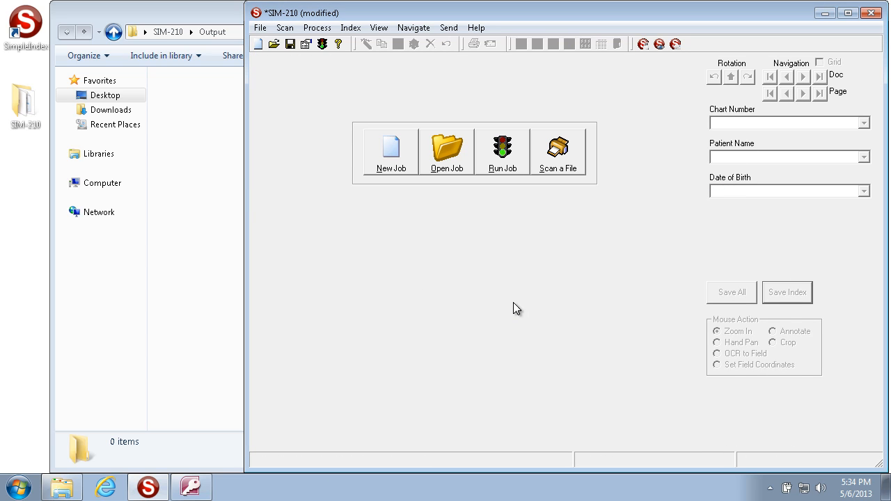